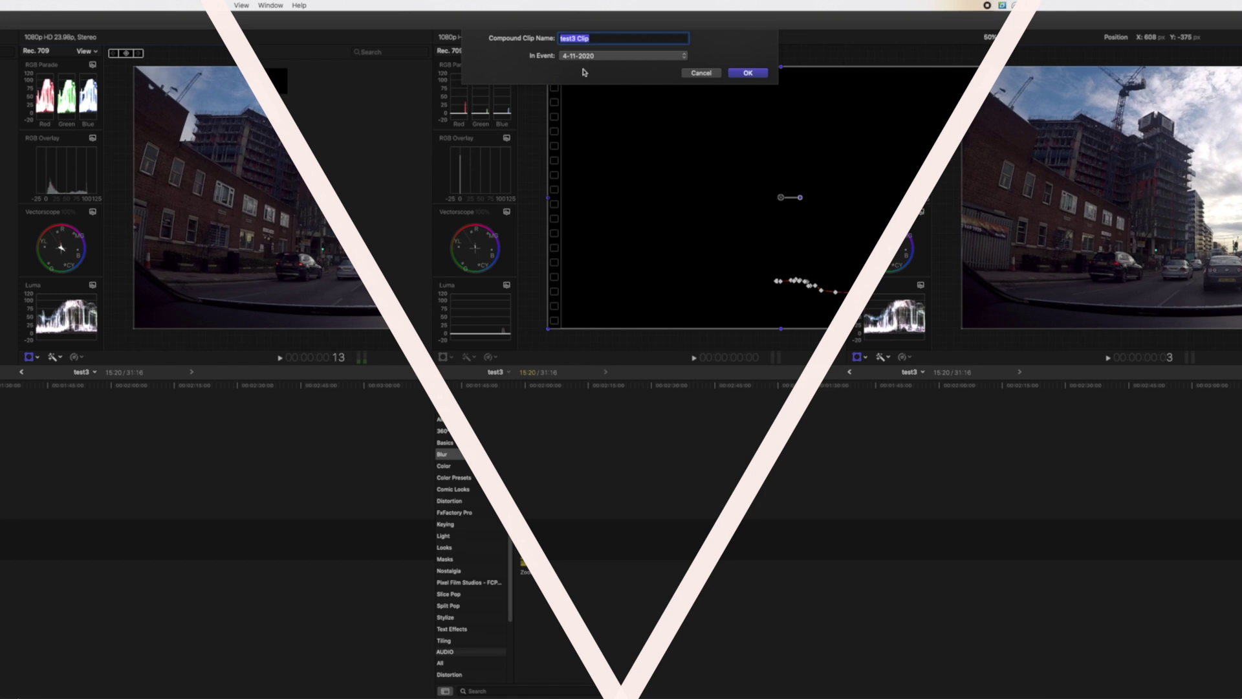
Confirm the Compound Clip dialog with OK, returning to the test3 project holding GOPR9461.
{"action": "left_click", "coordinate": [747, 73]}
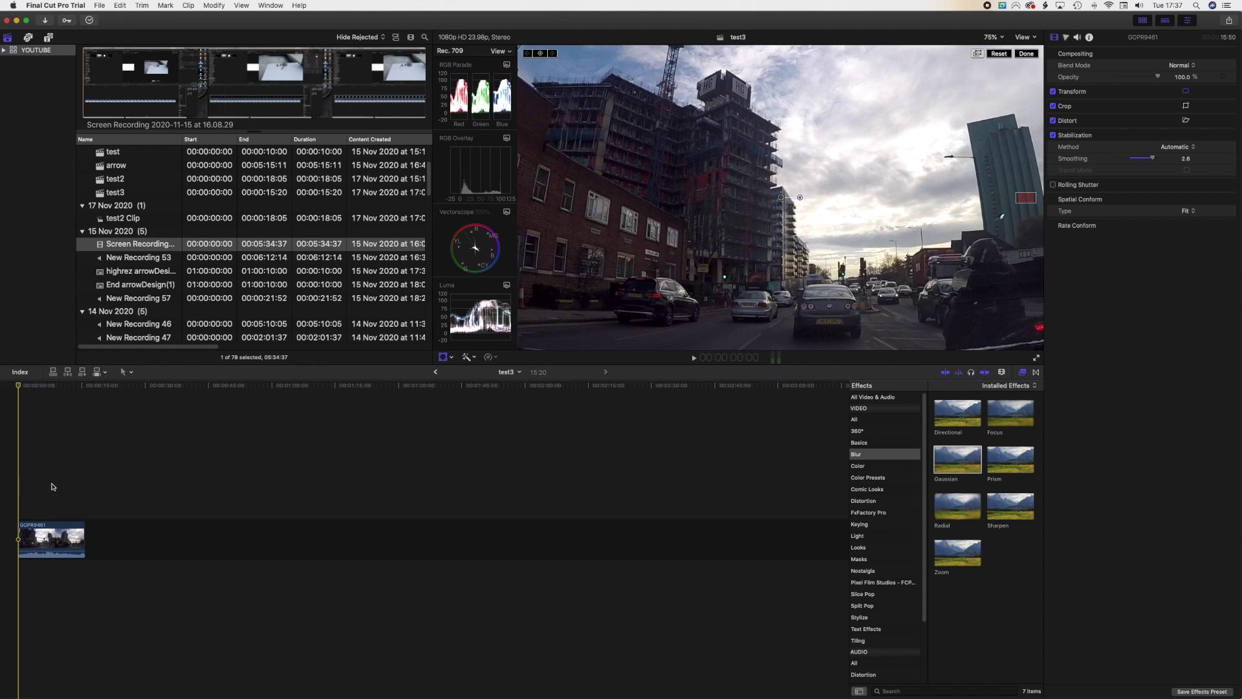
Paste a second GOPR9461 copy after the first so test3 runs 31:16, then rewind the playhead.
{"action": "left_click", "coordinate": [49, 527]}
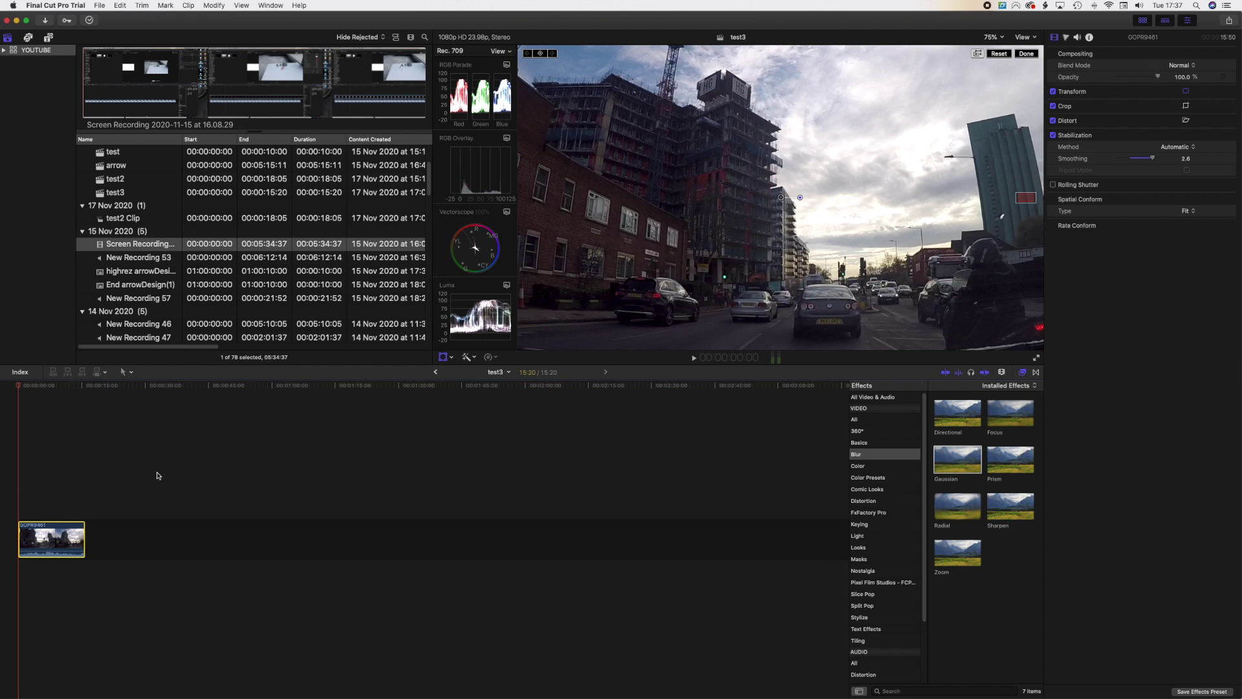
{"action": "key", "text": "super+v"}
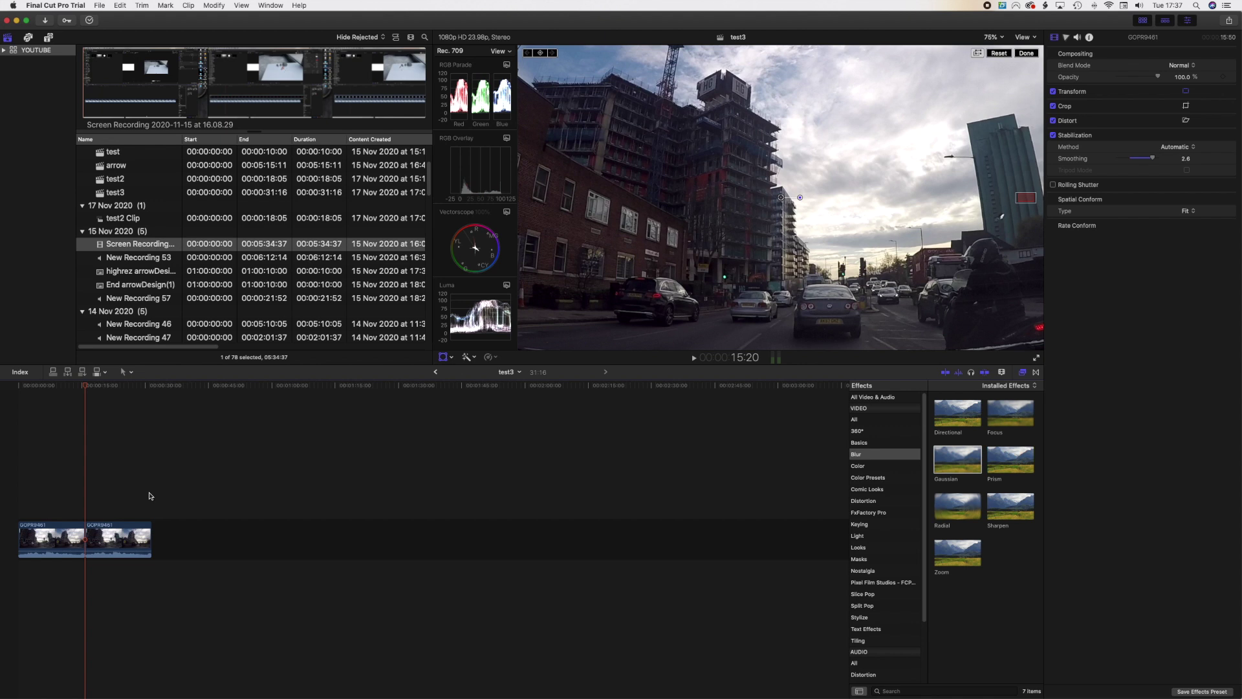
{"action": "left_click", "coordinate": [18, 441]}
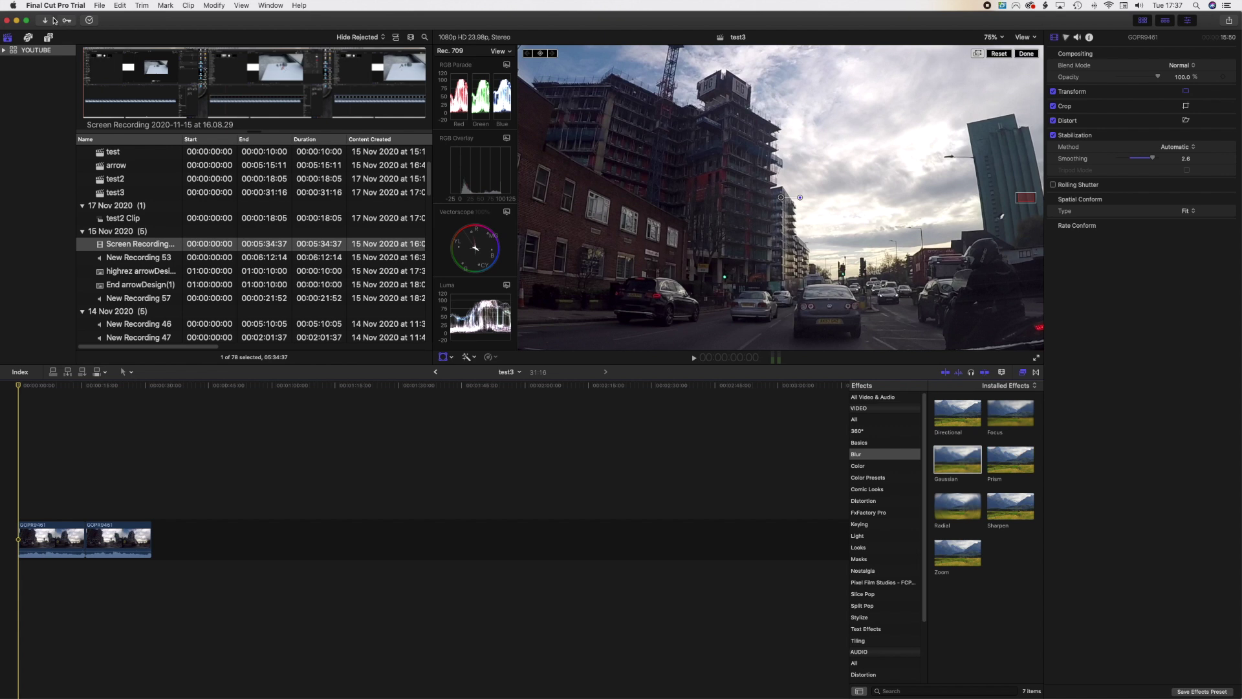
{"action": "left_click", "coordinate": [28, 37]}
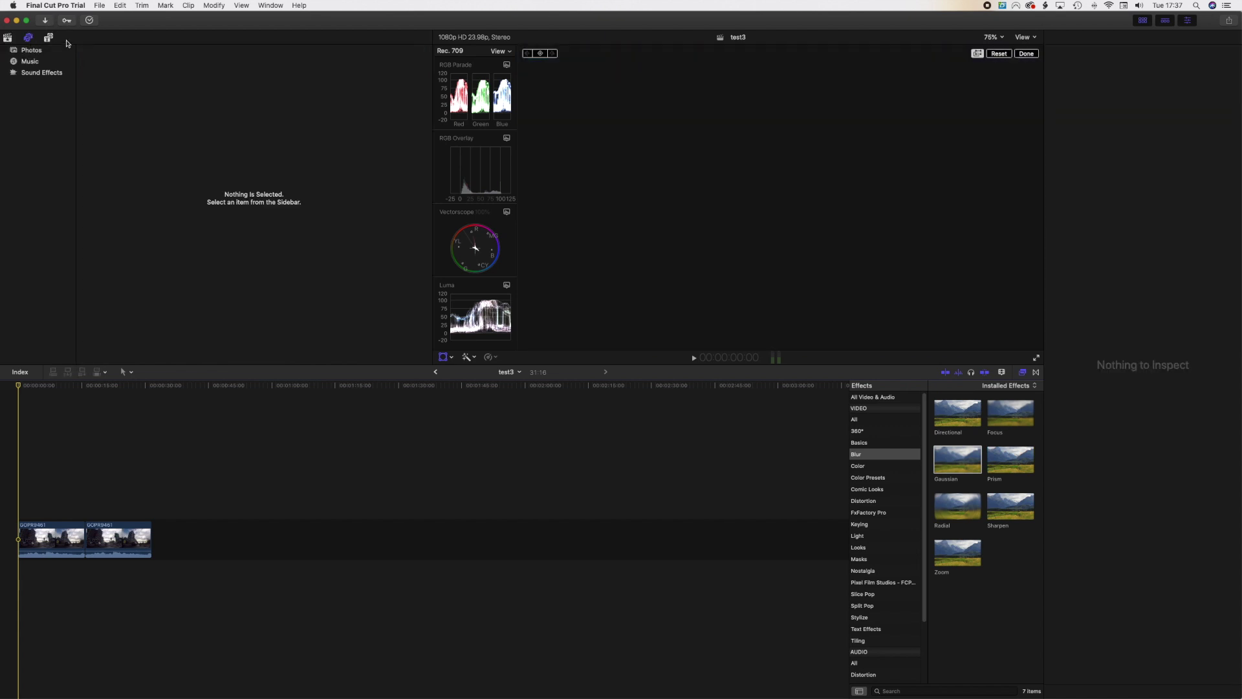
Connect the Shapes generator from Titles and Generators above the dashcam clips at the timeline start.
{"action": "left_click", "coordinate": [49, 37]}
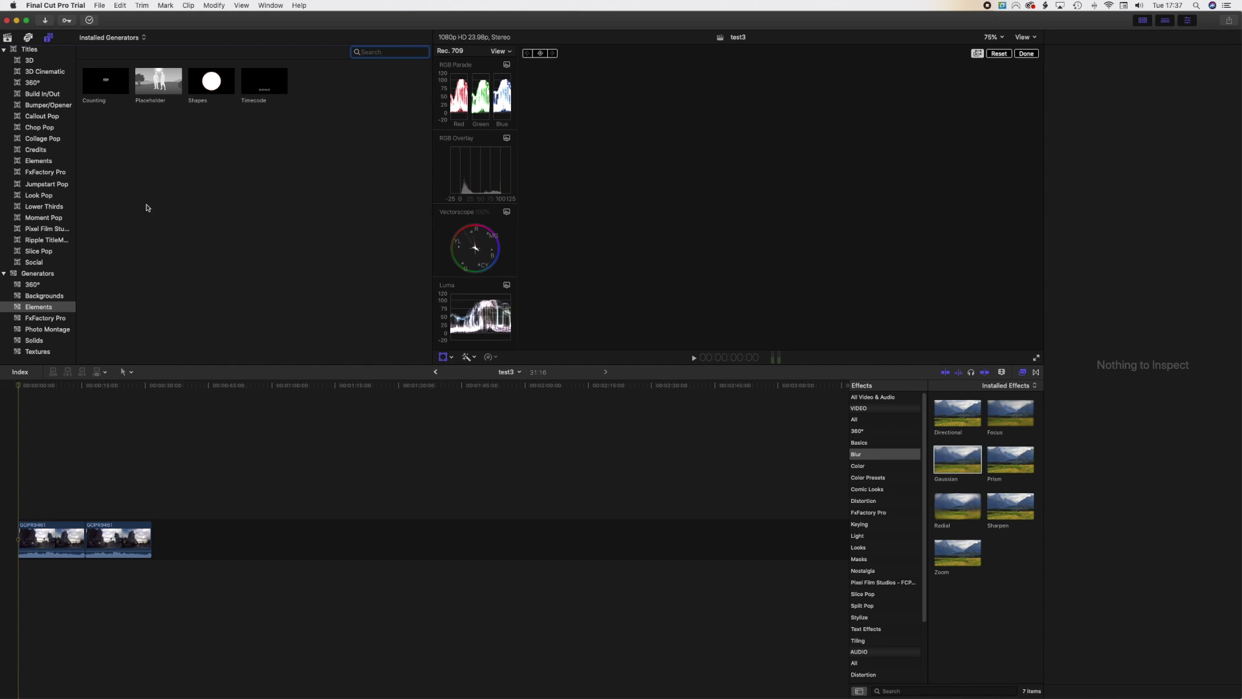
{"action": "left_click_drag", "start_coordinate": [198, 81], "coordinate": [81, 482]}
{"action": "key", "text": "super+7"}
{"action": "key", "text": "super+4"}
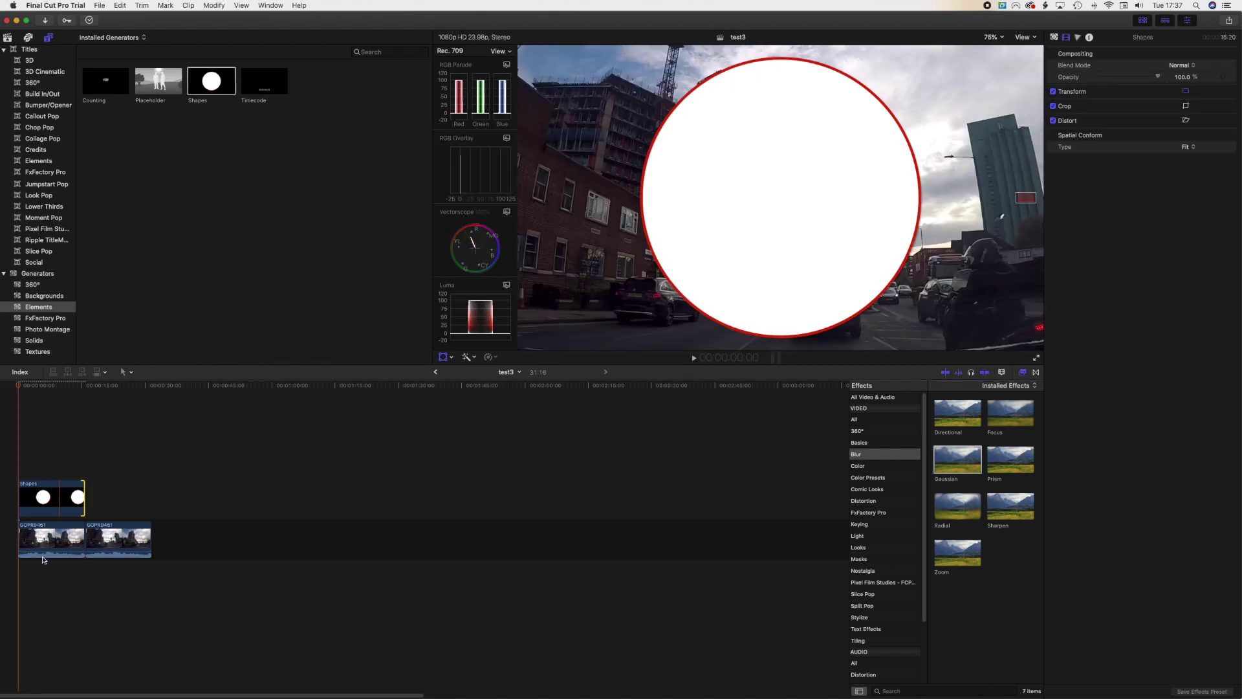
{"action": "left_click_drag", "start_coordinate": [53, 509], "coordinate": [53, 508]}
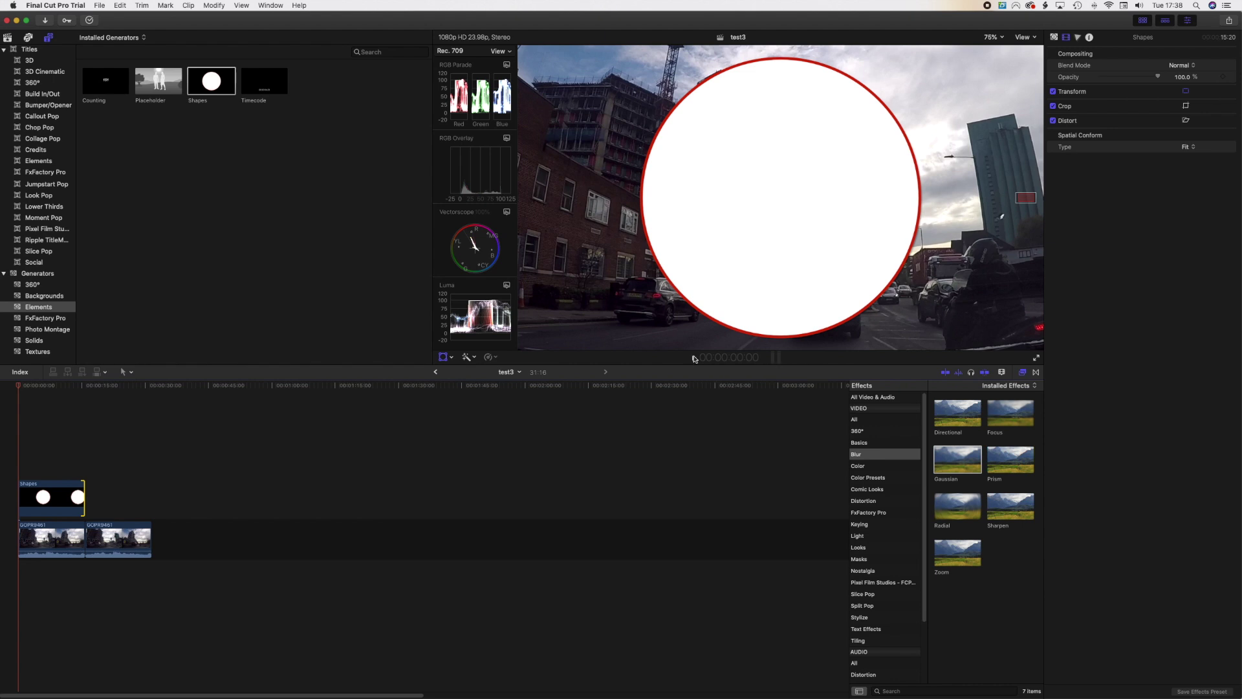
Change the Shapes generator's Shape parameter from circle to Square in the Generator inspector.
{"action": "left_click", "coordinate": [694, 358]}
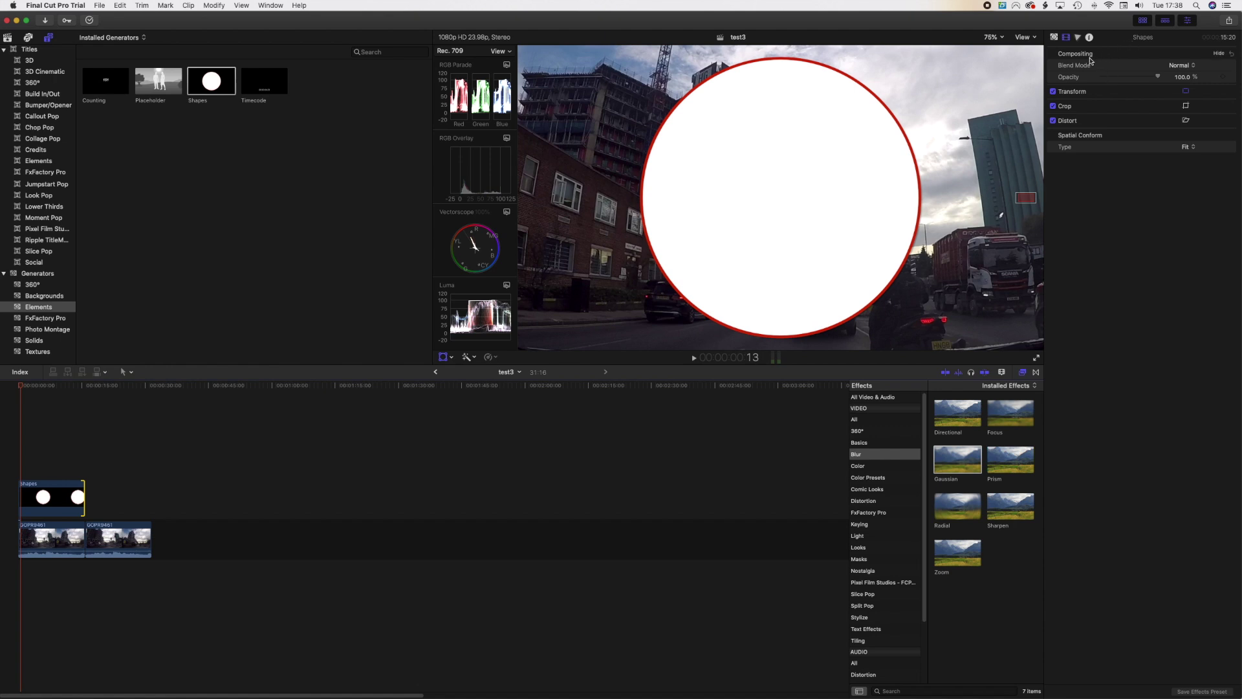
{"action": "left_click", "coordinate": [1054, 38]}
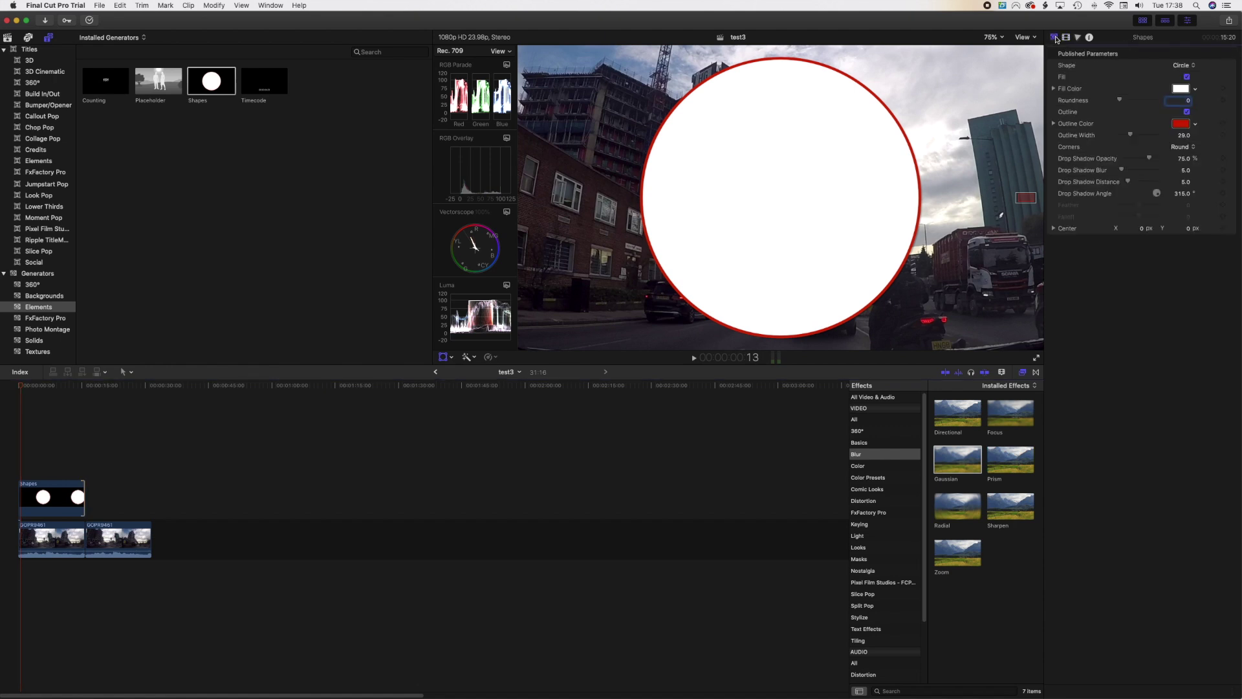
{"action": "left_click", "coordinate": [1191, 66]}
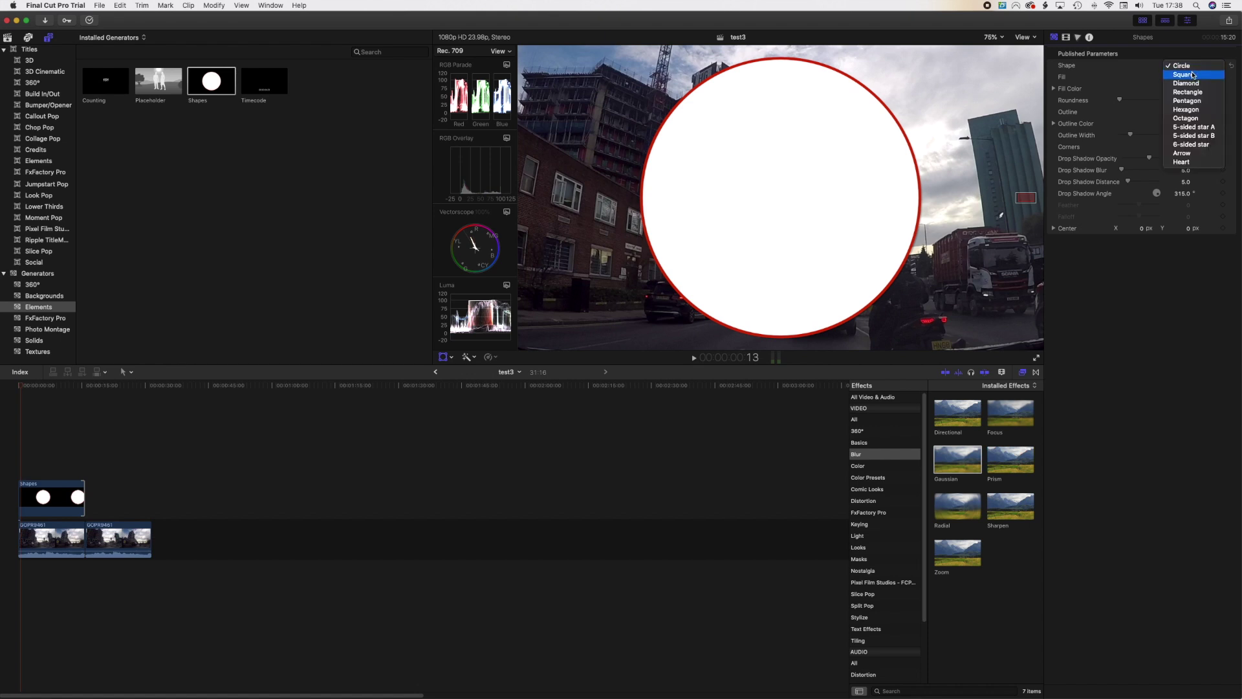
{"action": "left_click", "coordinate": [1192, 75]}
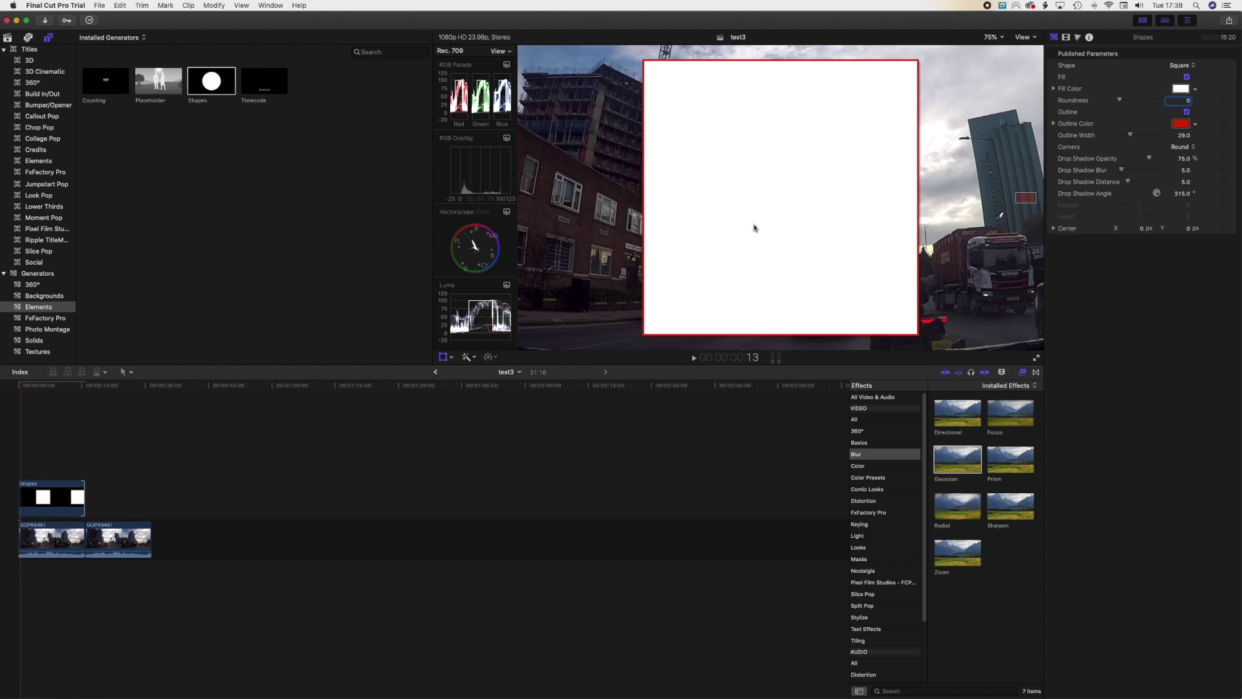
With the Transform tool and the viewer at 50%, scale the white square to about half size.
{"action": "left_click", "coordinate": [452, 357]}
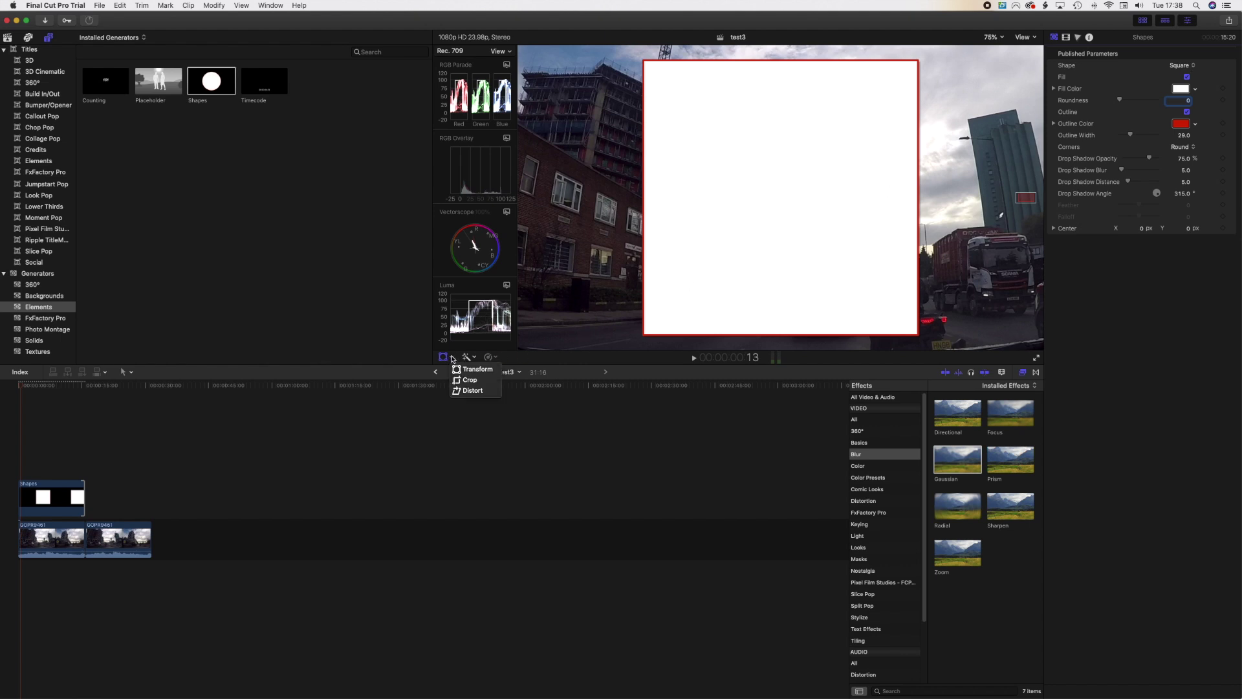
{"action": "left_click", "coordinate": [464, 368]}
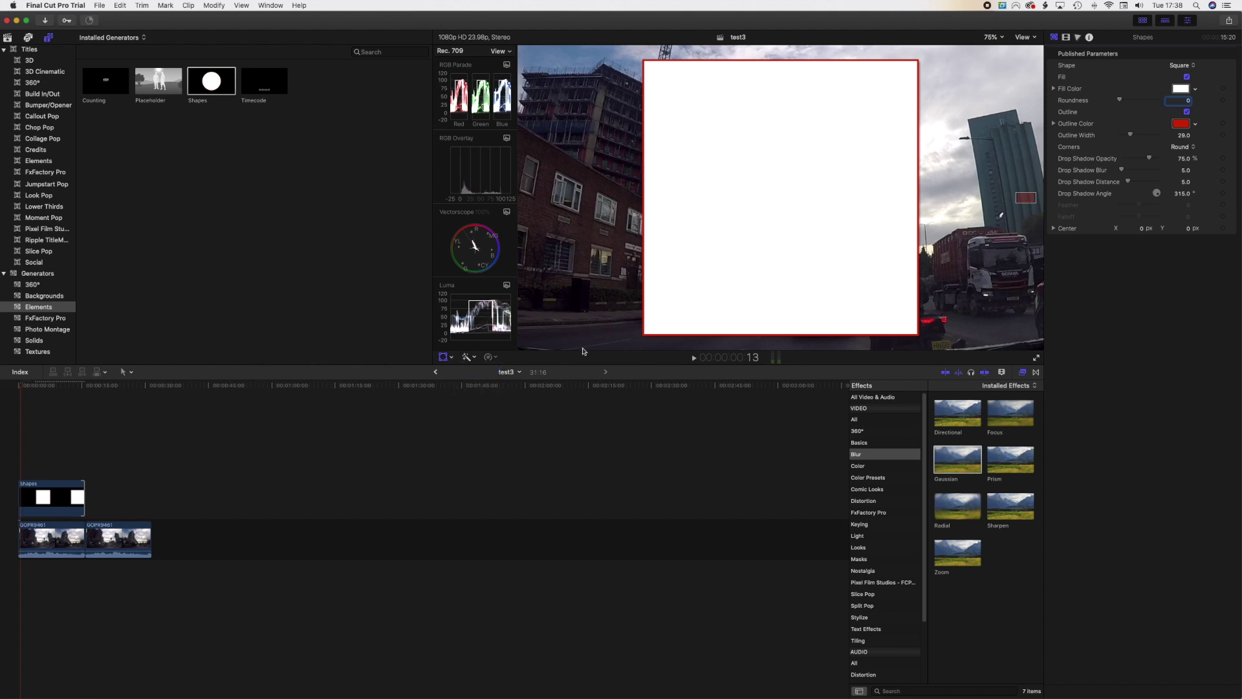
{"action": "left_click", "coordinate": [642, 319]}
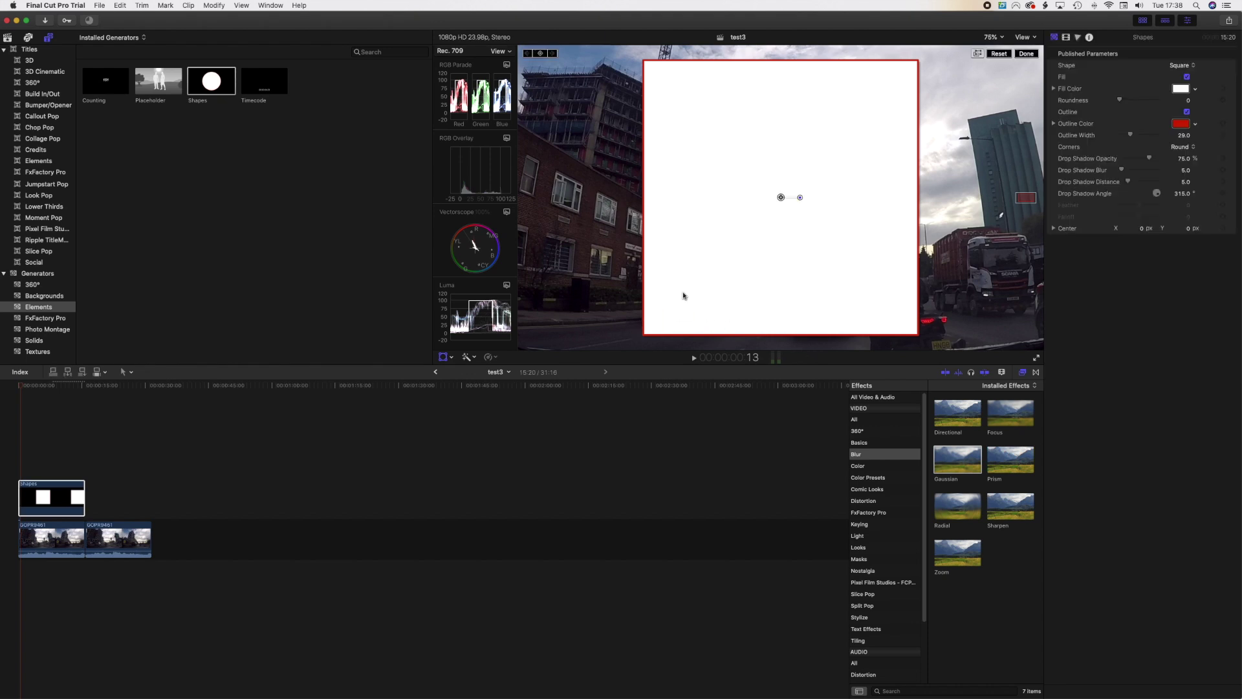
{"action": "left_click", "coordinate": [1005, 38]}
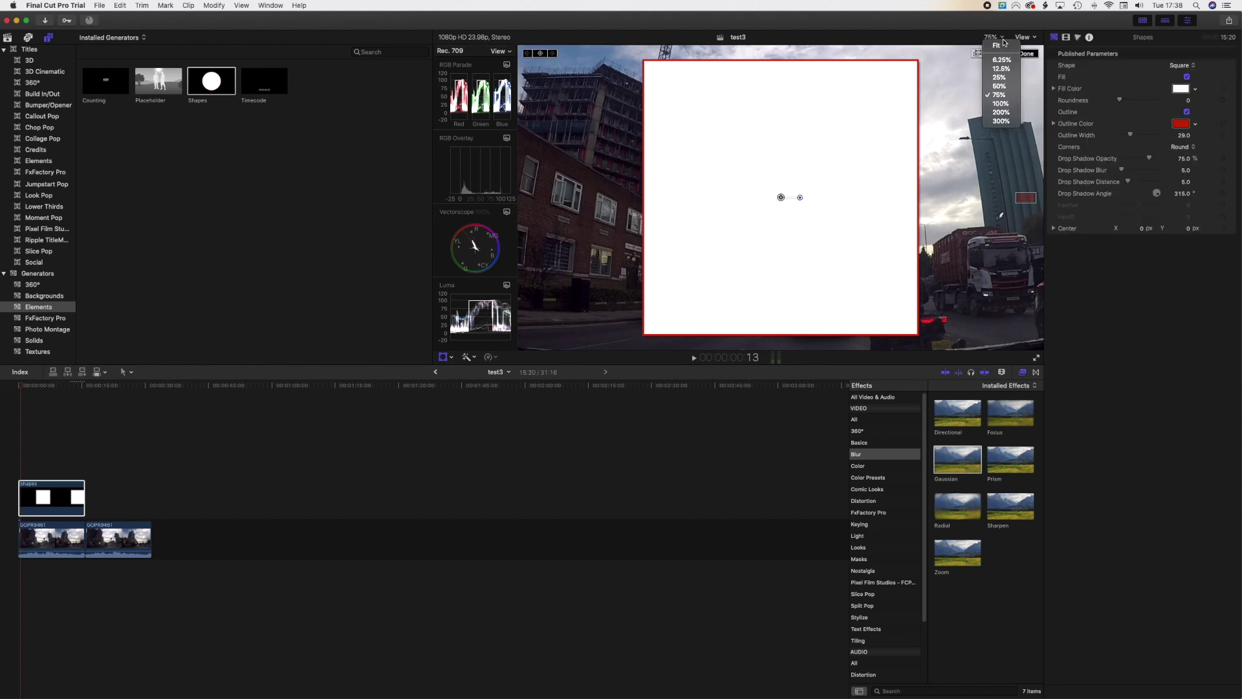
{"action": "left_click", "coordinate": [995, 86]}
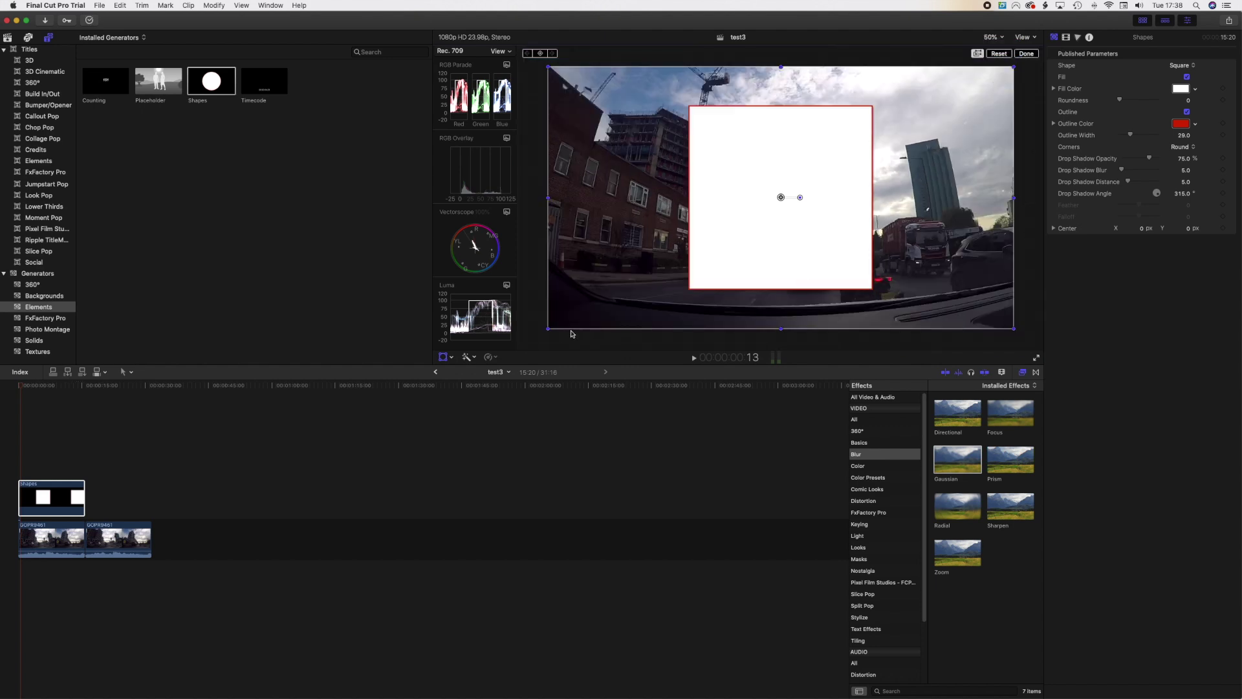
{"action": "left_click_drag", "start_coordinate": [550, 328], "coordinate": [889, 295]}
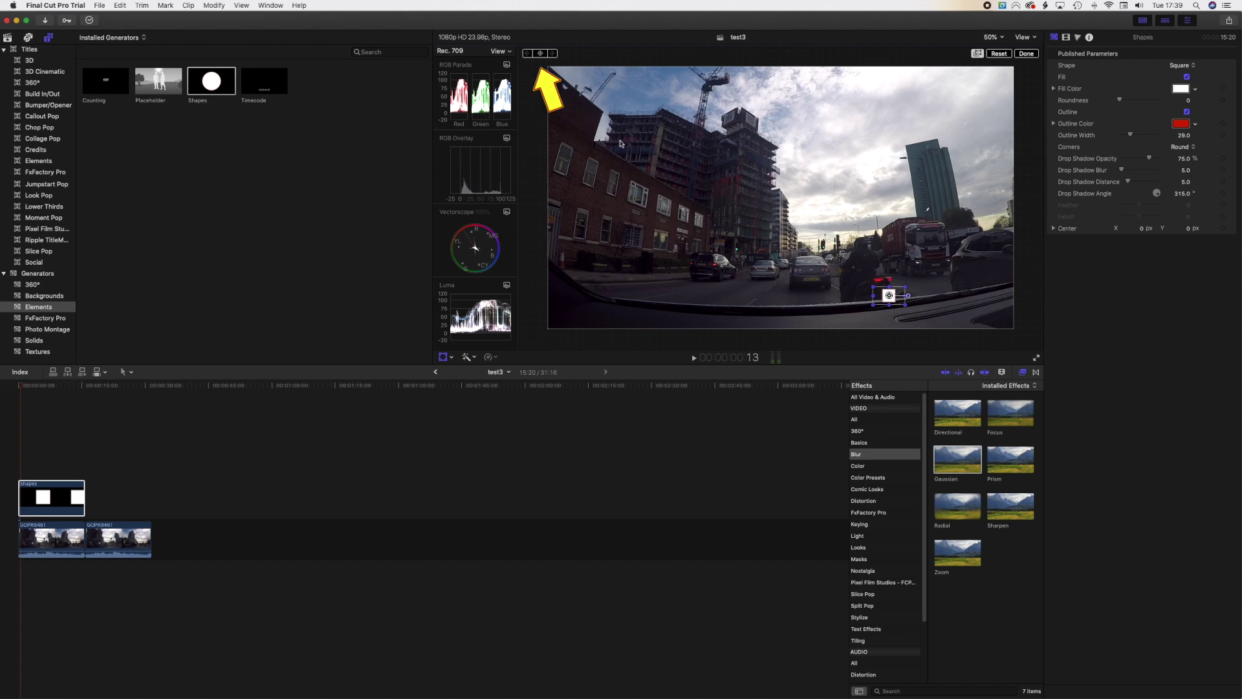
Add a position keyframe and align the square onto the motorbike's number plate at the first frame.
{"action": "left_click", "coordinate": [541, 54]}
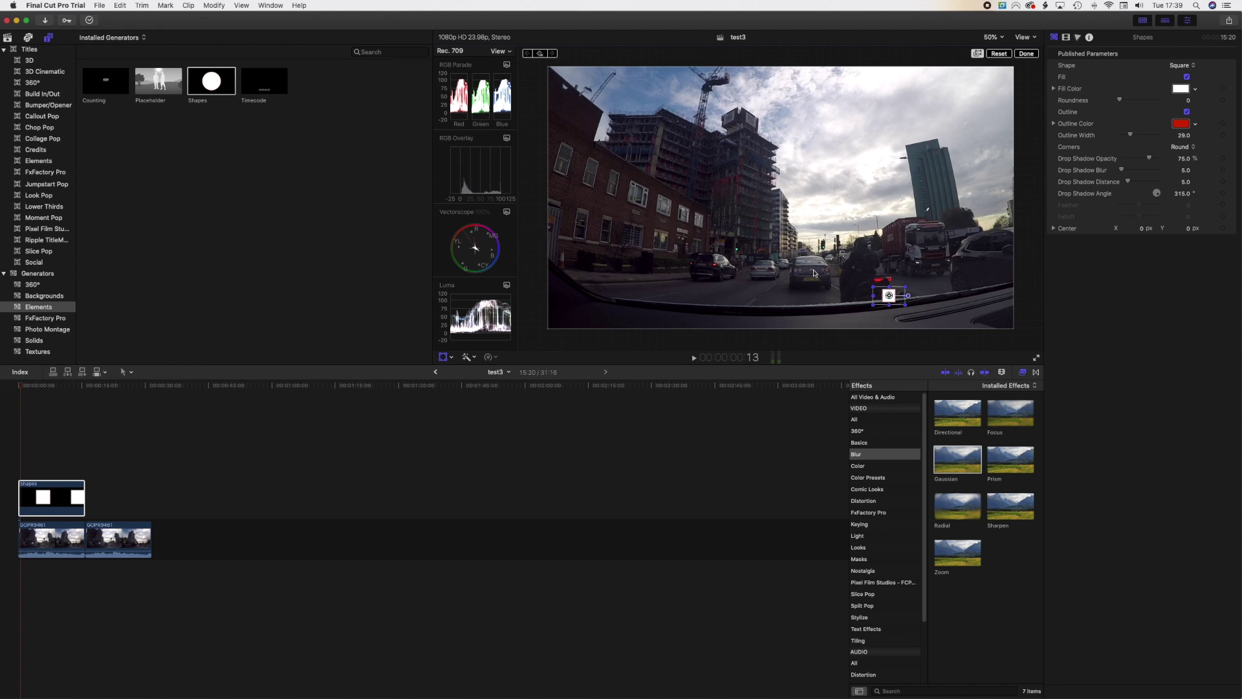
{"action": "key", "text": "shift+Left"}
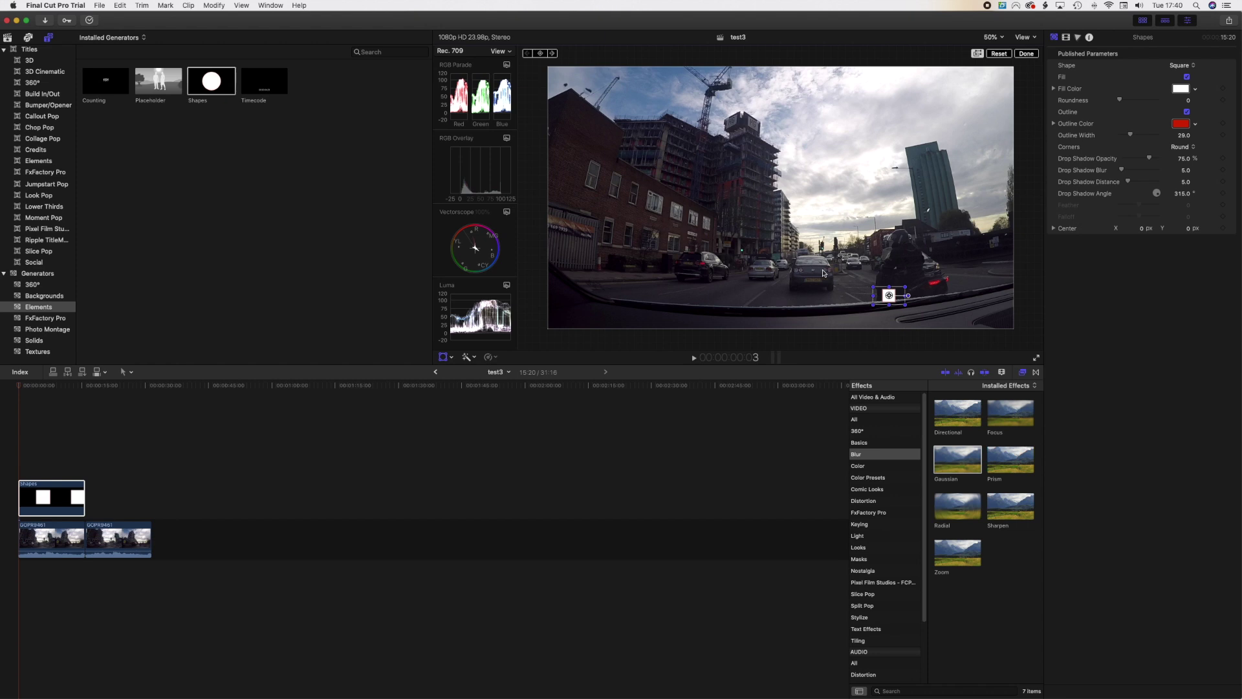
{"action": "left_click_drag", "start_coordinate": [889, 296], "coordinate": [933, 285]}
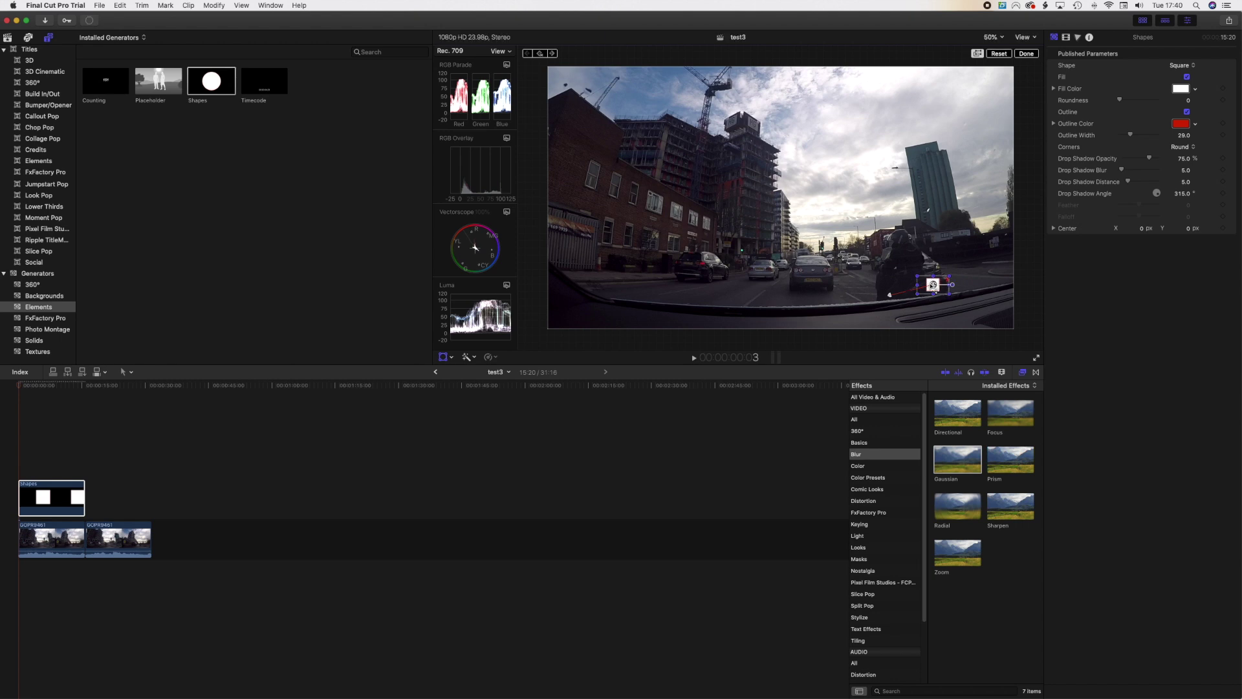
{"action": "key", "text": "Home"}
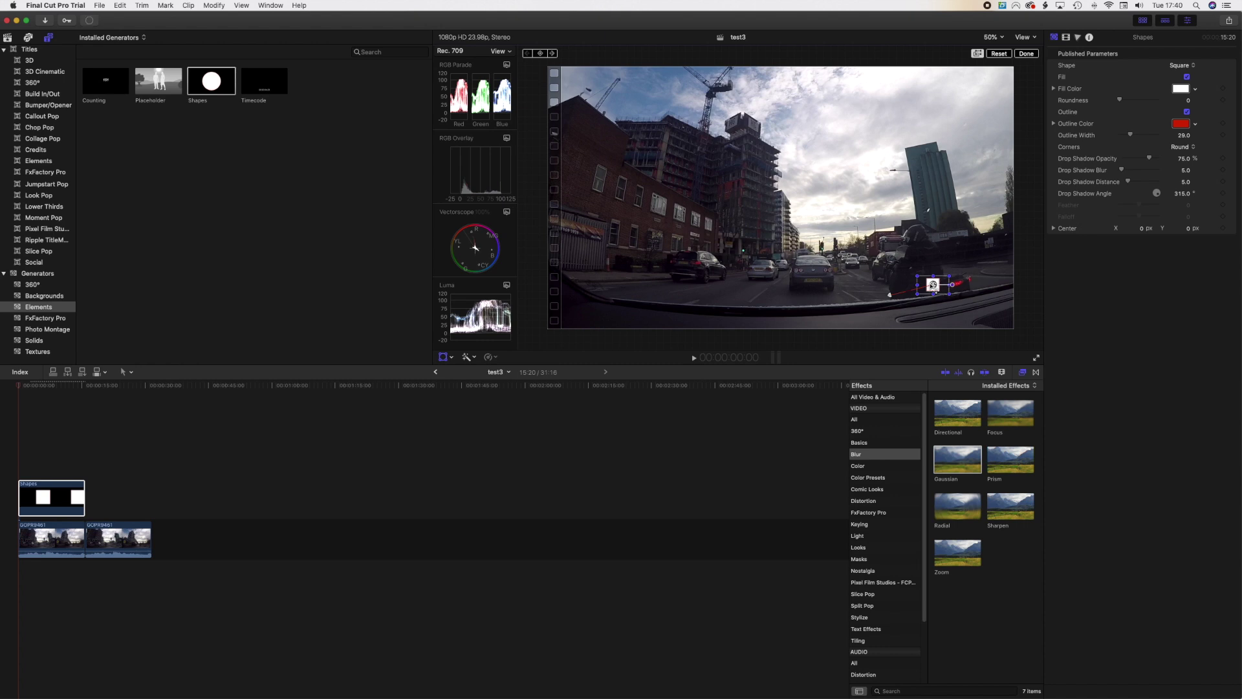
{"action": "left_click_drag", "start_coordinate": [933, 285], "coordinate": [955, 285]}
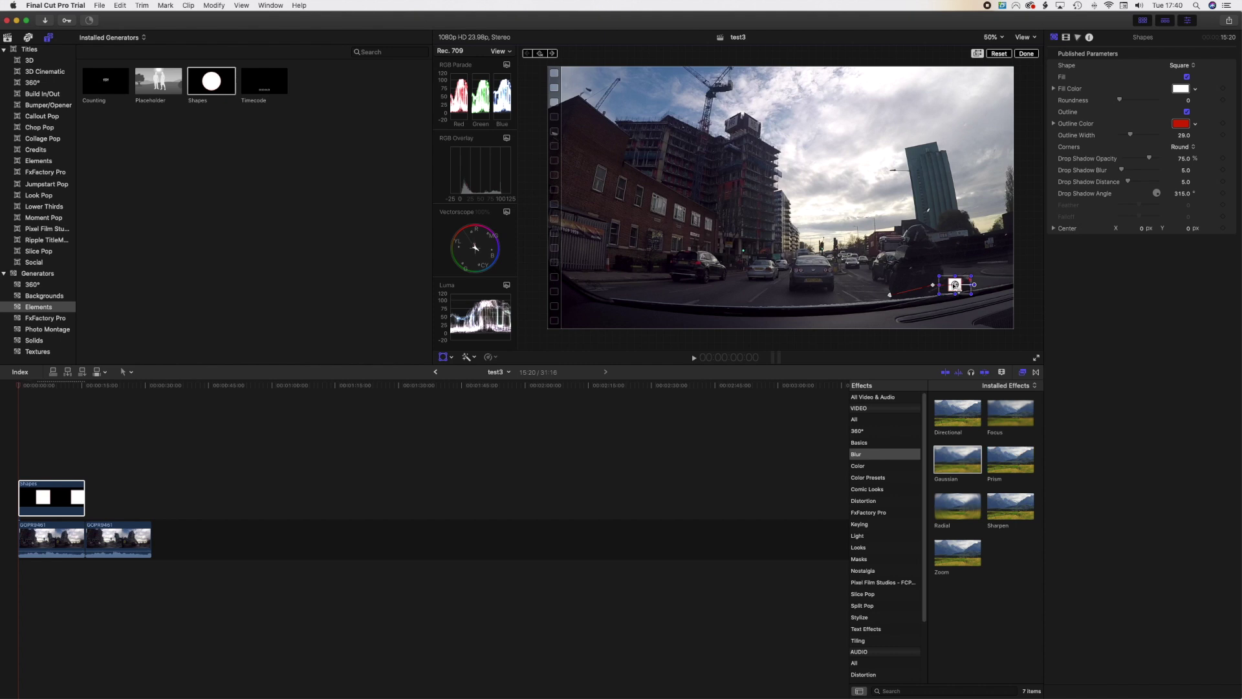
{"action": "key", "text": "space"}
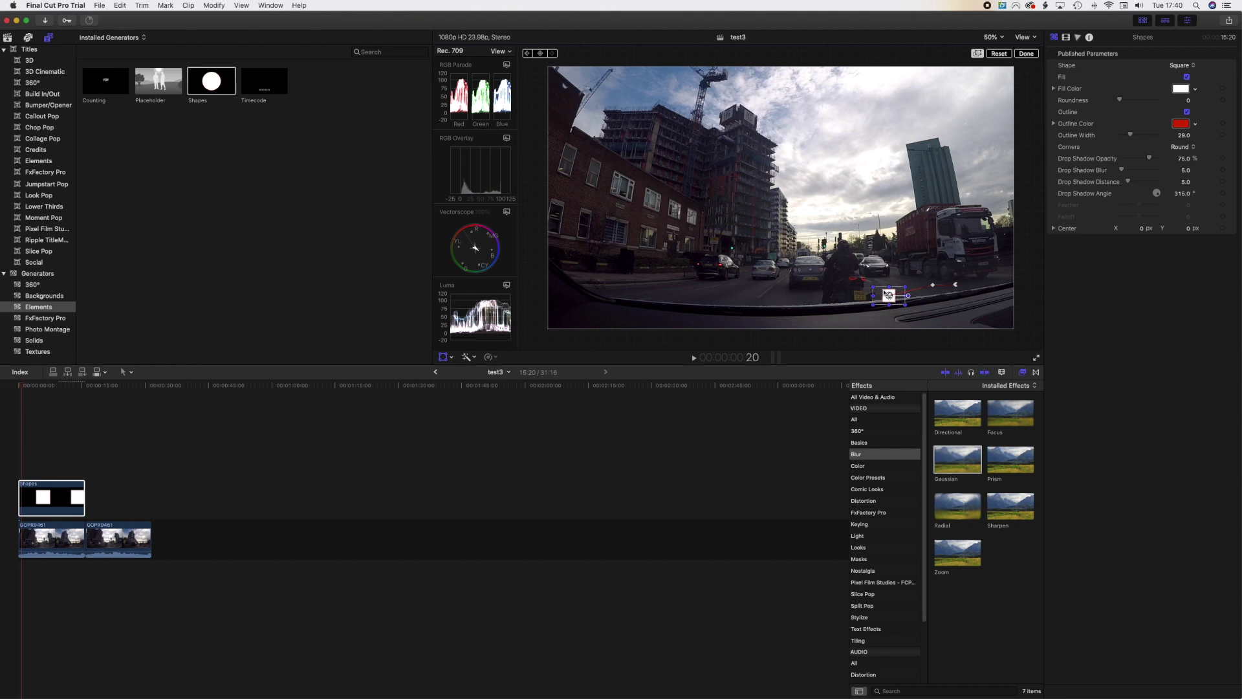
Step through the opening frames, dragging the square back onto the motorbike plate at each stop.
{"action": "left_click_drag", "start_coordinate": [889, 295], "coordinate": [859, 292]}
{"action": "key", "text": "space"}
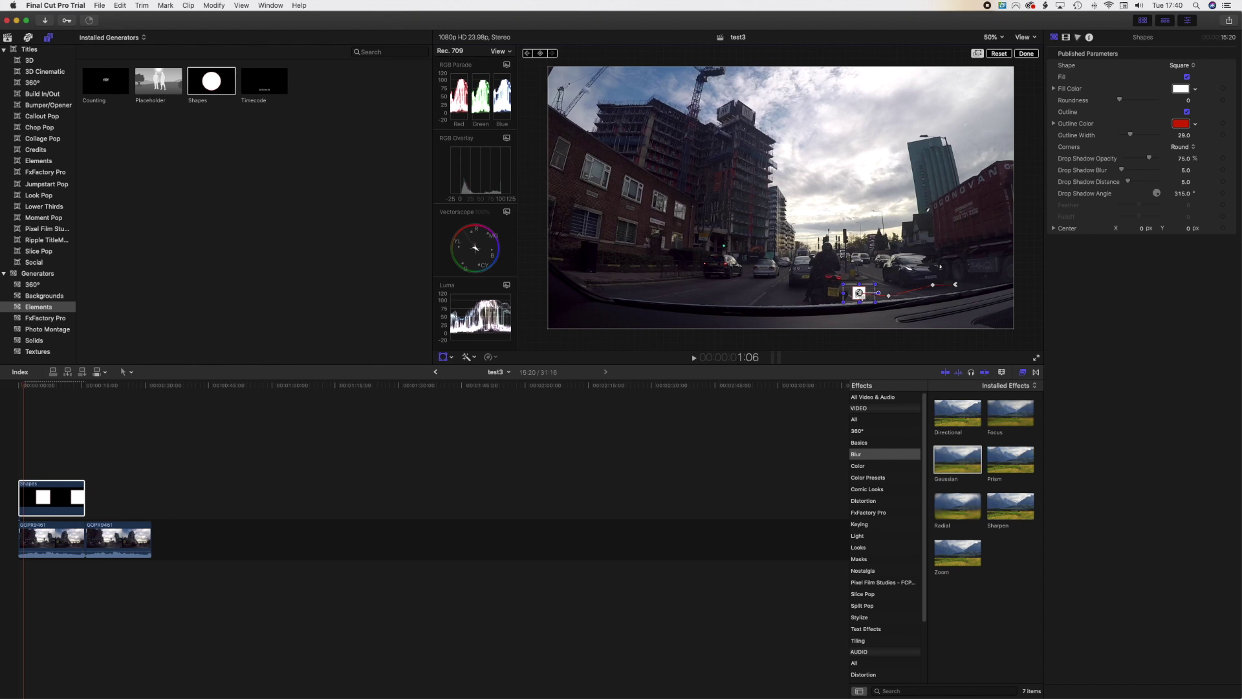
{"action": "left_click_drag", "start_coordinate": [860, 295], "coordinate": [835, 293]}
{"action": "key", "text": "space"}
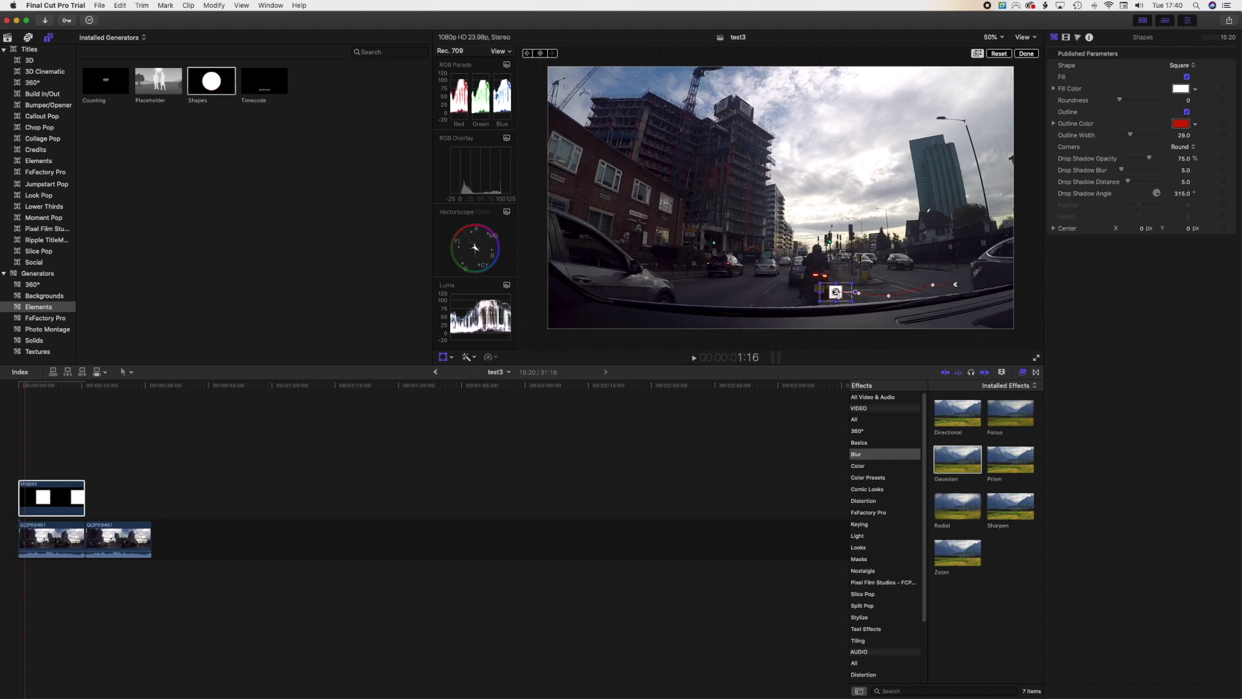
{"action": "left_click_drag", "start_coordinate": [830, 290], "coordinate": [820, 289]}
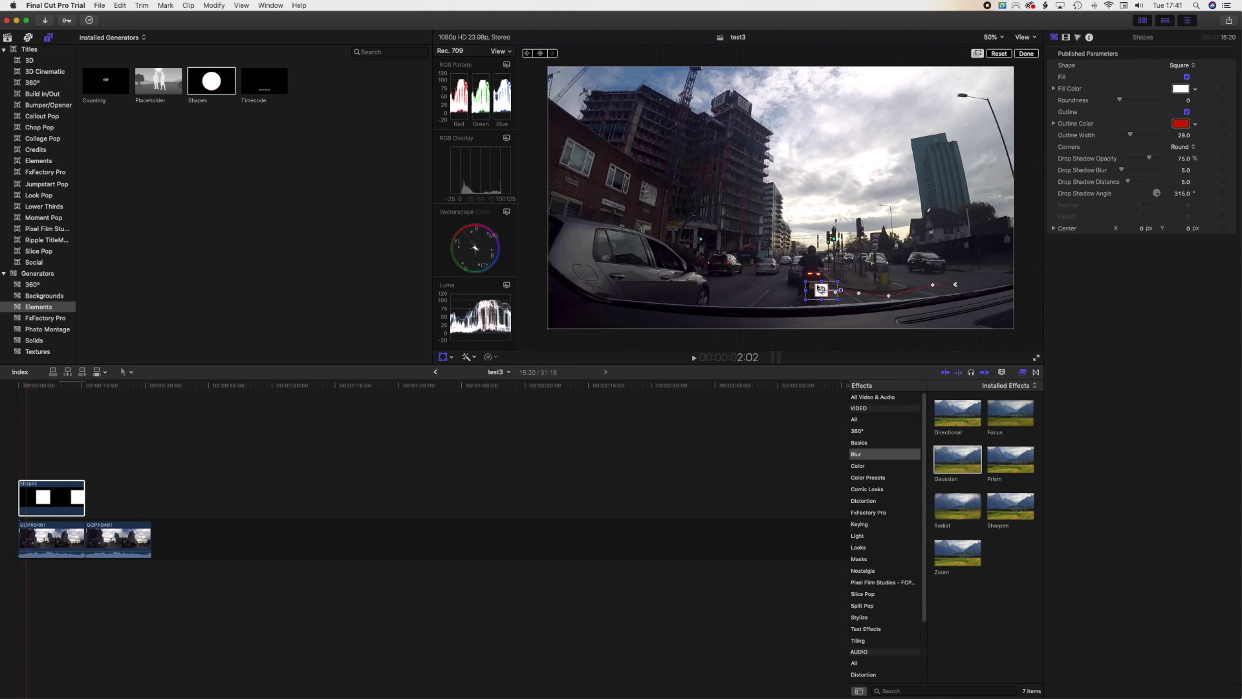
{"action": "left_click_drag", "start_coordinate": [821, 288], "coordinate": [816, 284]}
{"action": "key", "text": "shift+Right"}
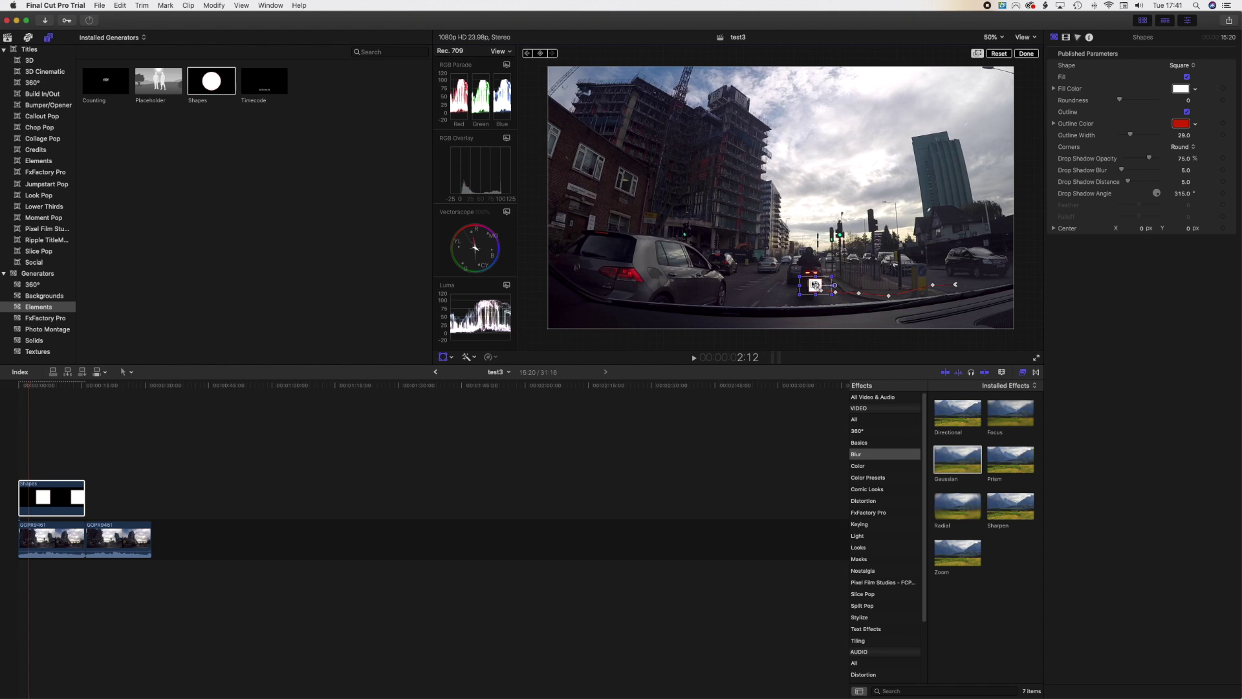
{"action": "key", "text": "shift+Right"}
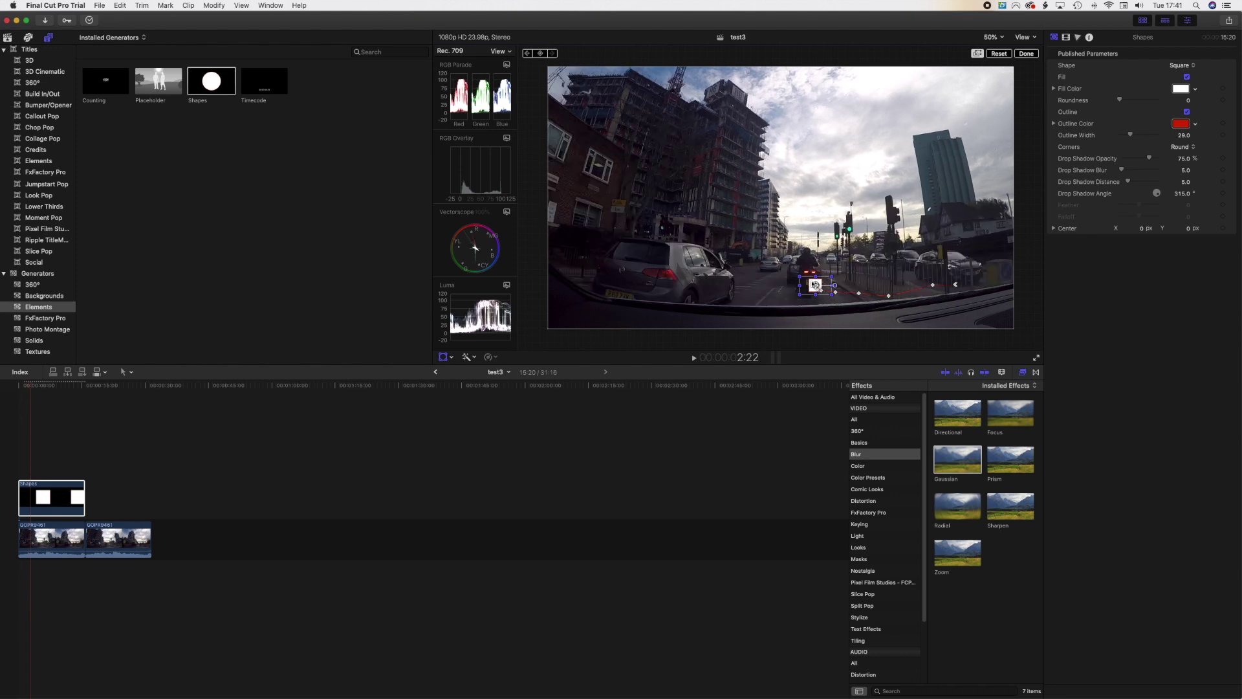
{"action": "left_click_drag", "start_coordinate": [815, 285], "coordinate": [811, 285]}
{"action": "key", "text": "space"}
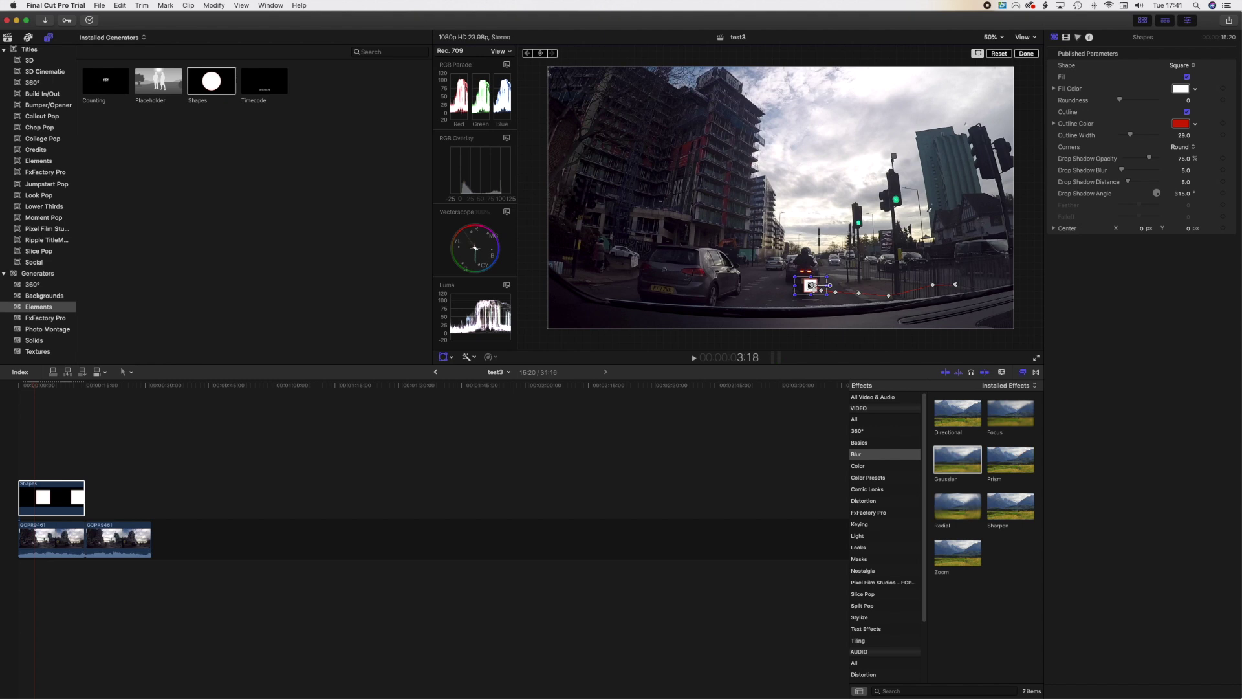
{"action": "left_click_drag", "start_coordinate": [811, 285], "coordinate": [809, 285]}
{"action": "left_click_drag", "start_coordinate": [810, 285], "coordinate": [808, 282]}
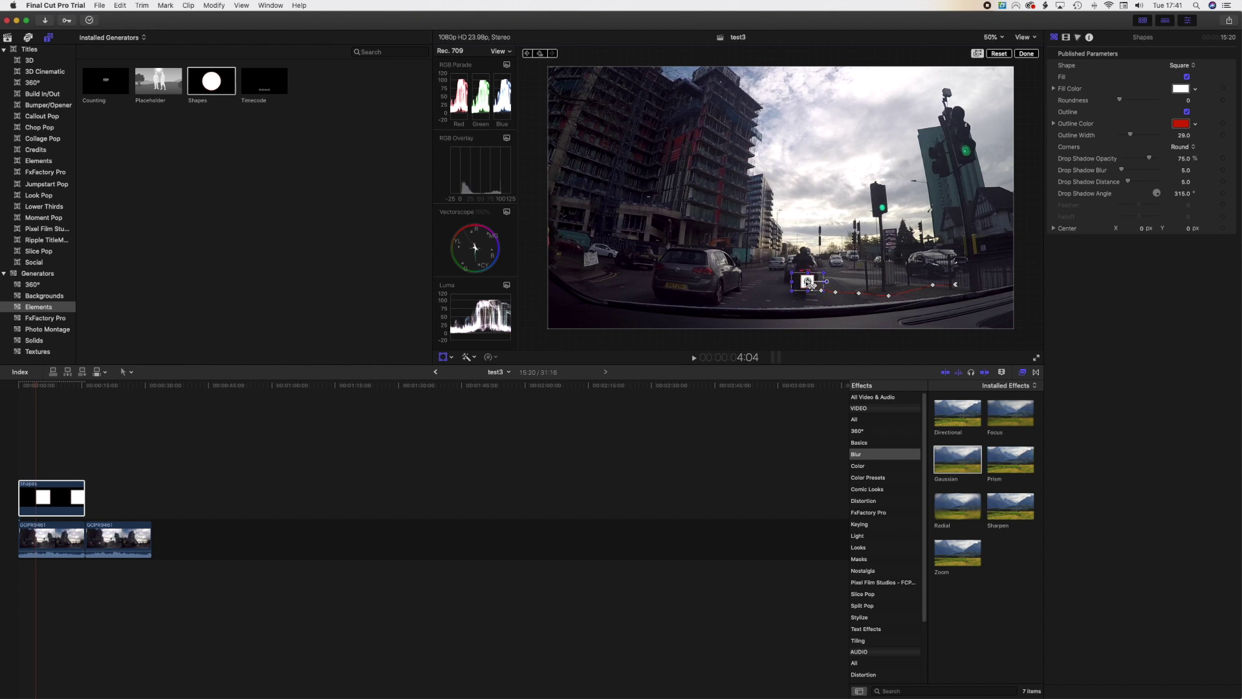
Advance ten frames at a time, keyframing the square left and up to stay on the plate.
{"action": "key", "text": "shift+Right"}
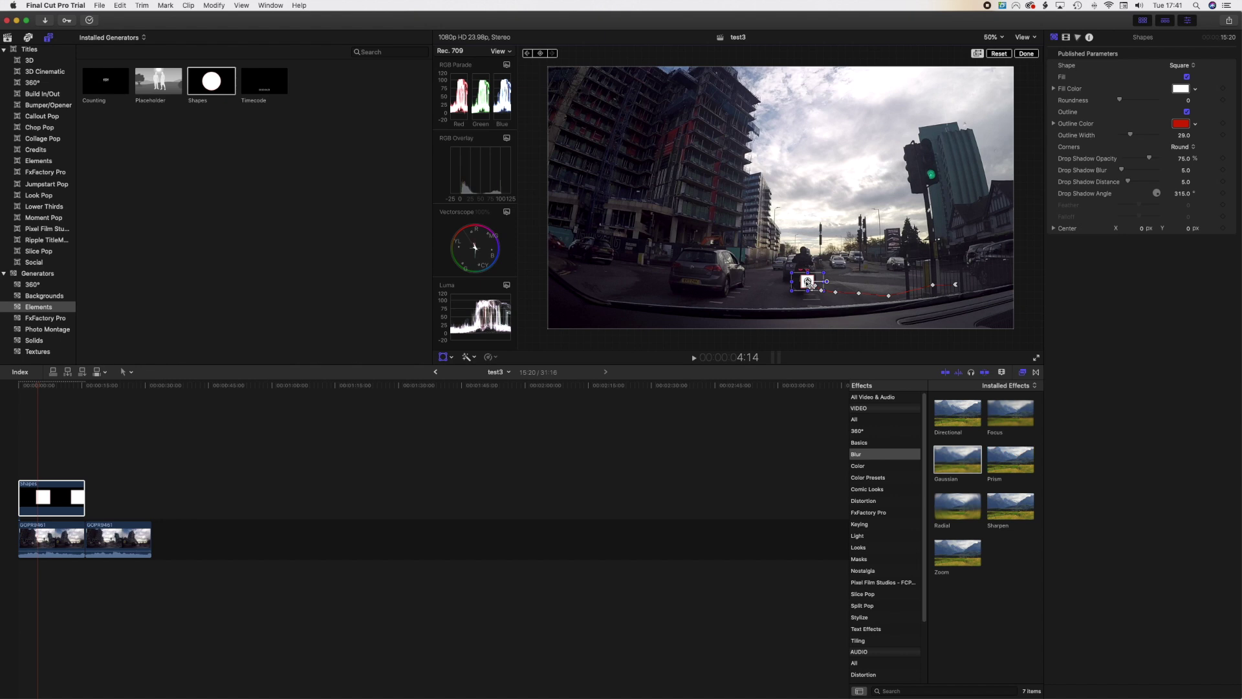
{"action": "key", "text": "shift+Right"}
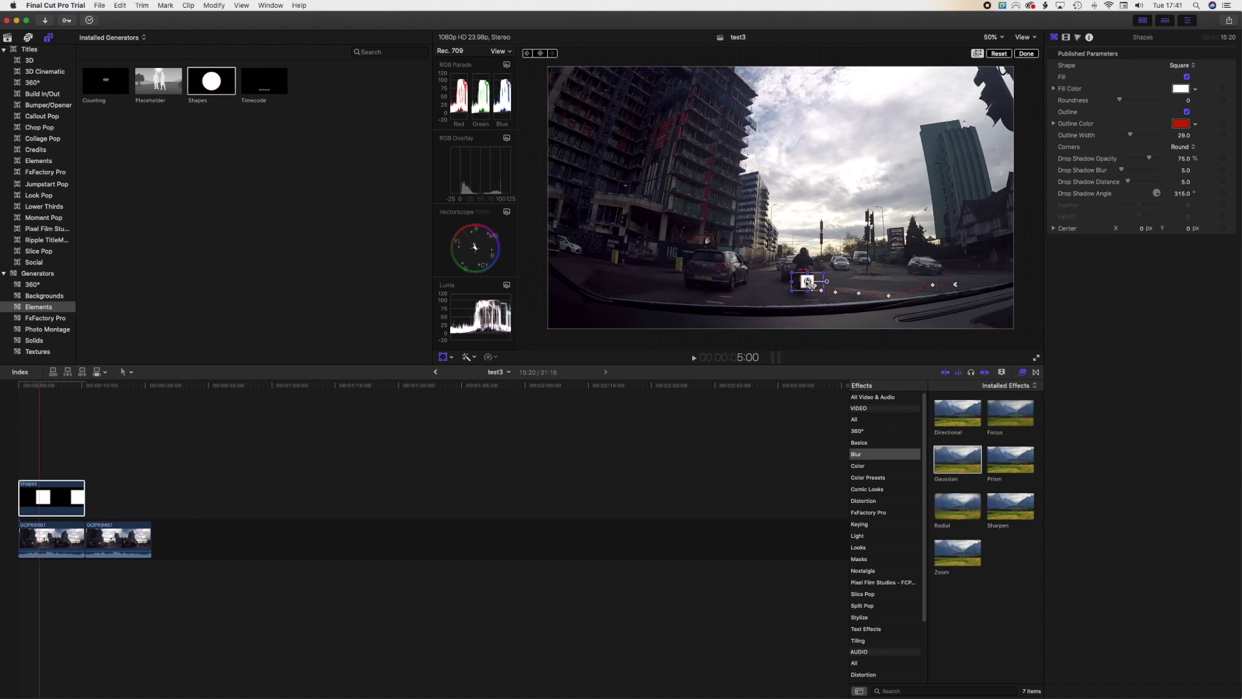
{"action": "key", "text": "shift+Right"}
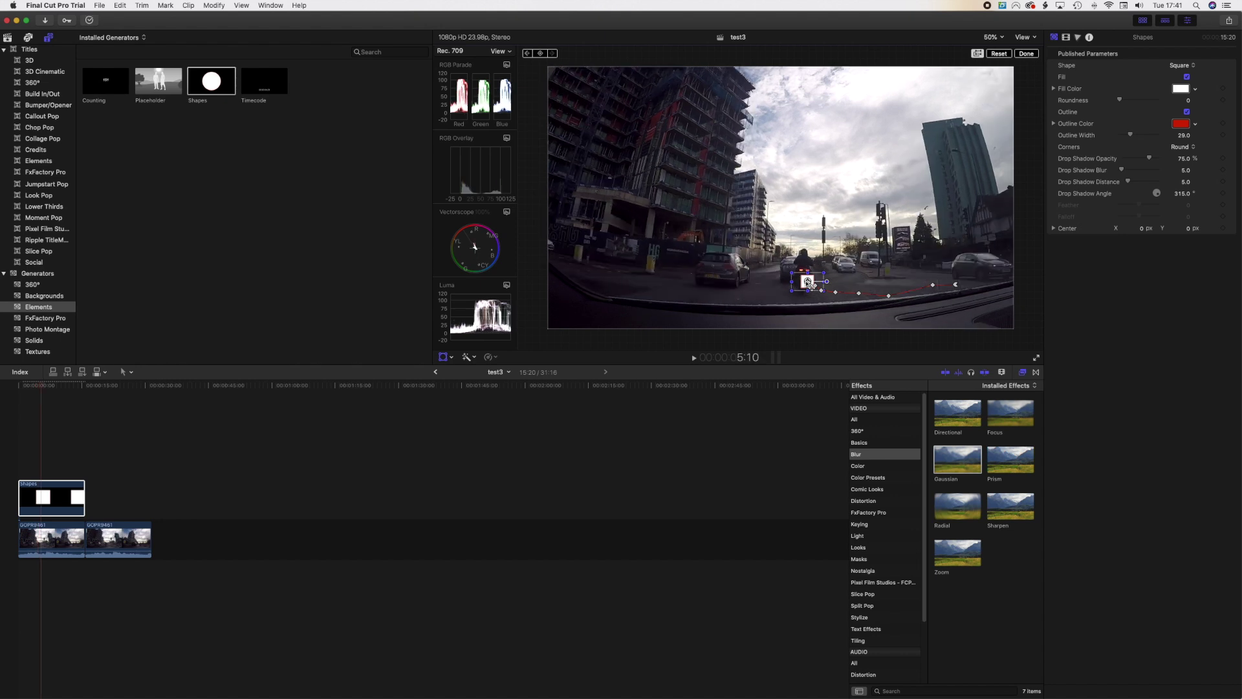
{"action": "key", "text": "shift+Right"}
{"action": "key", "text": "shift+Right"}
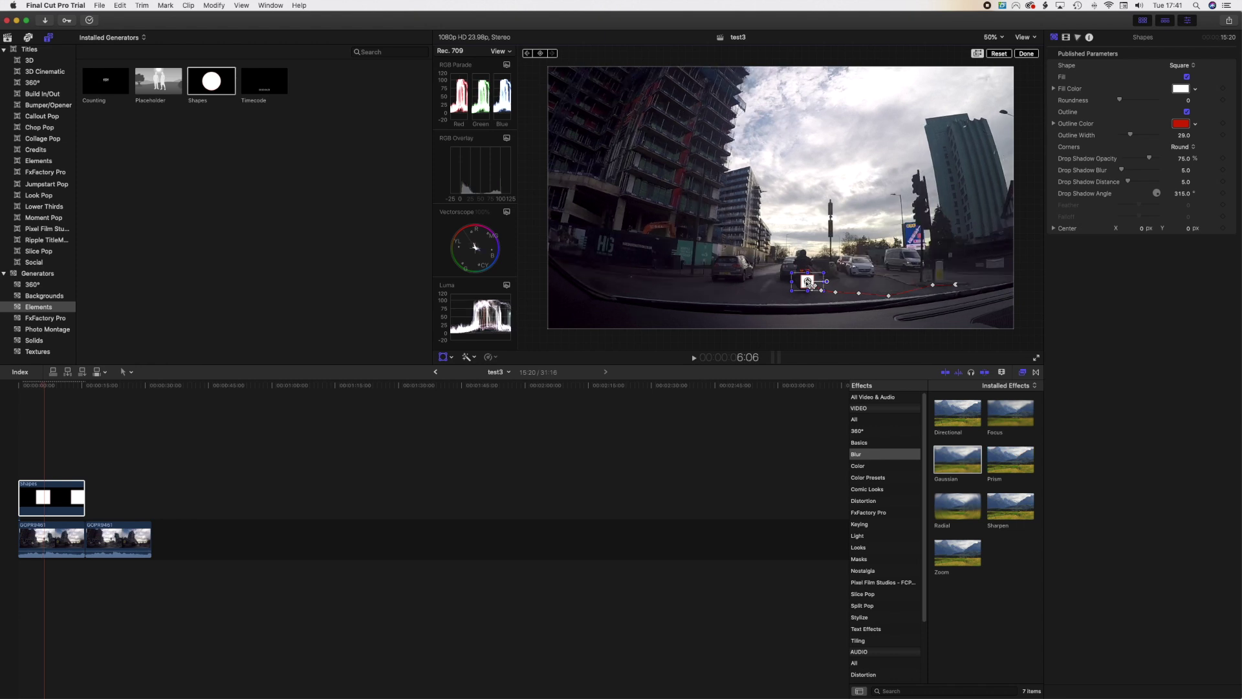
{"action": "key", "text": "shift+Right"}
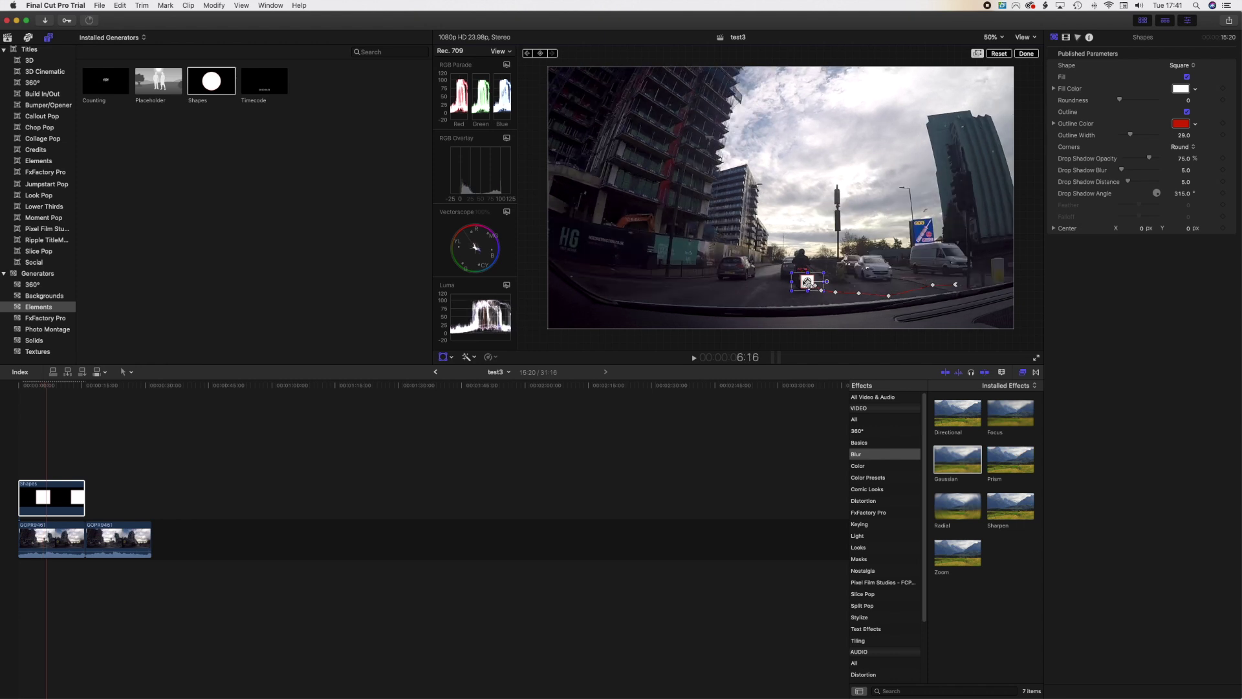
{"action": "left_click_drag", "start_coordinate": [809, 283], "coordinate": [807, 283]}
{"action": "key", "text": "shift+Right"}
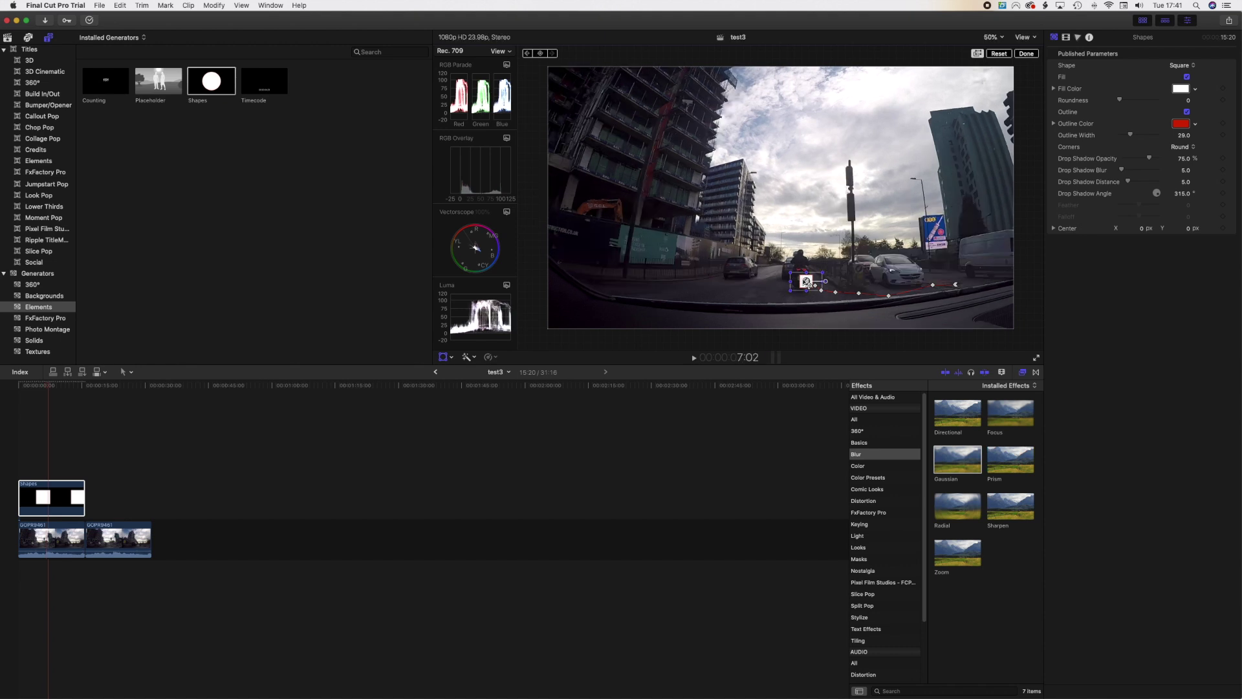
{"action": "left_click_drag", "start_coordinate": [807, 283], "coordinate": [803, 282]}
{"action": "key", "text": "shift+Right"}
{"action": "left_click_drag", "start_coordinate": [804, 282], "coordinate": [801, 280]}
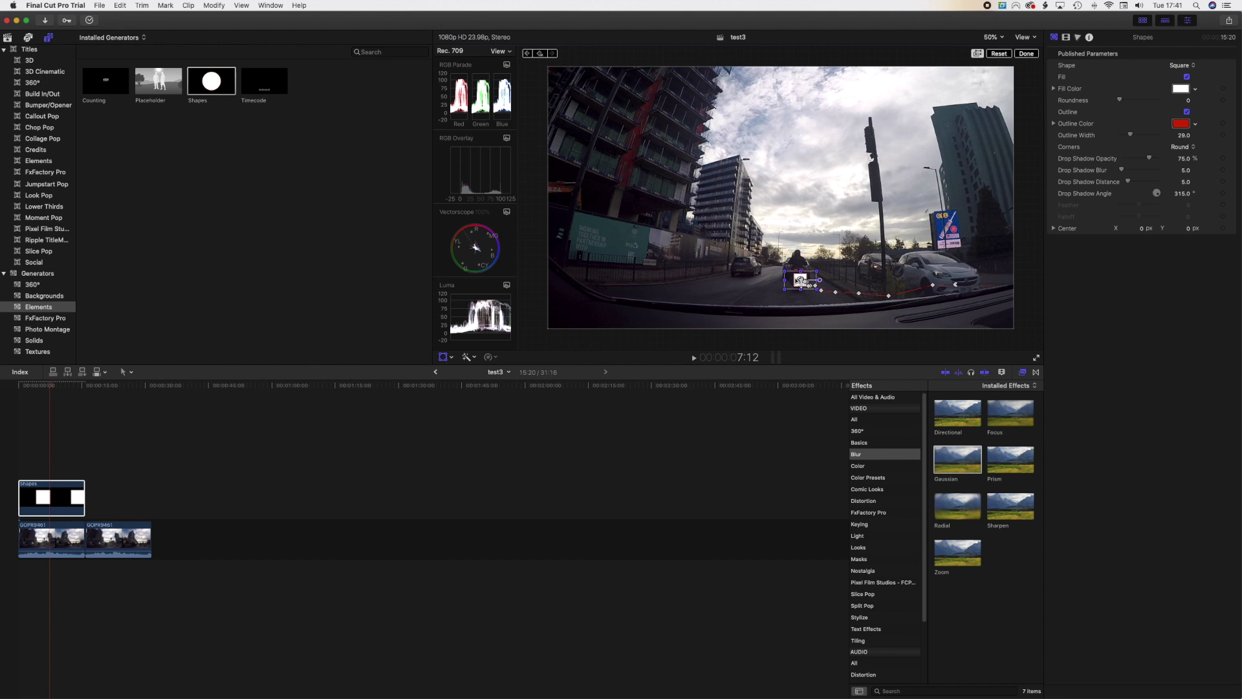
Keep tracking the plate in ten-frame steps, shifting the square left then back right.
{"action": "key", "text": "shift+Right"}
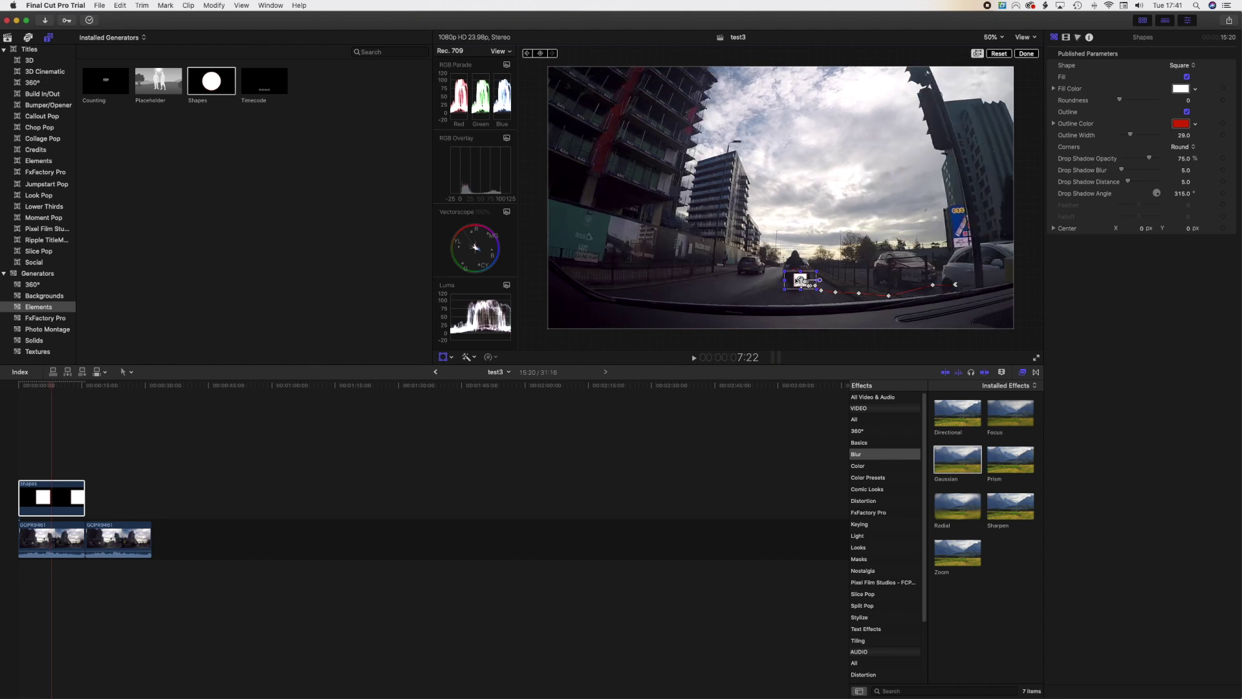
{"action": "key", "text": "shift+Right"}
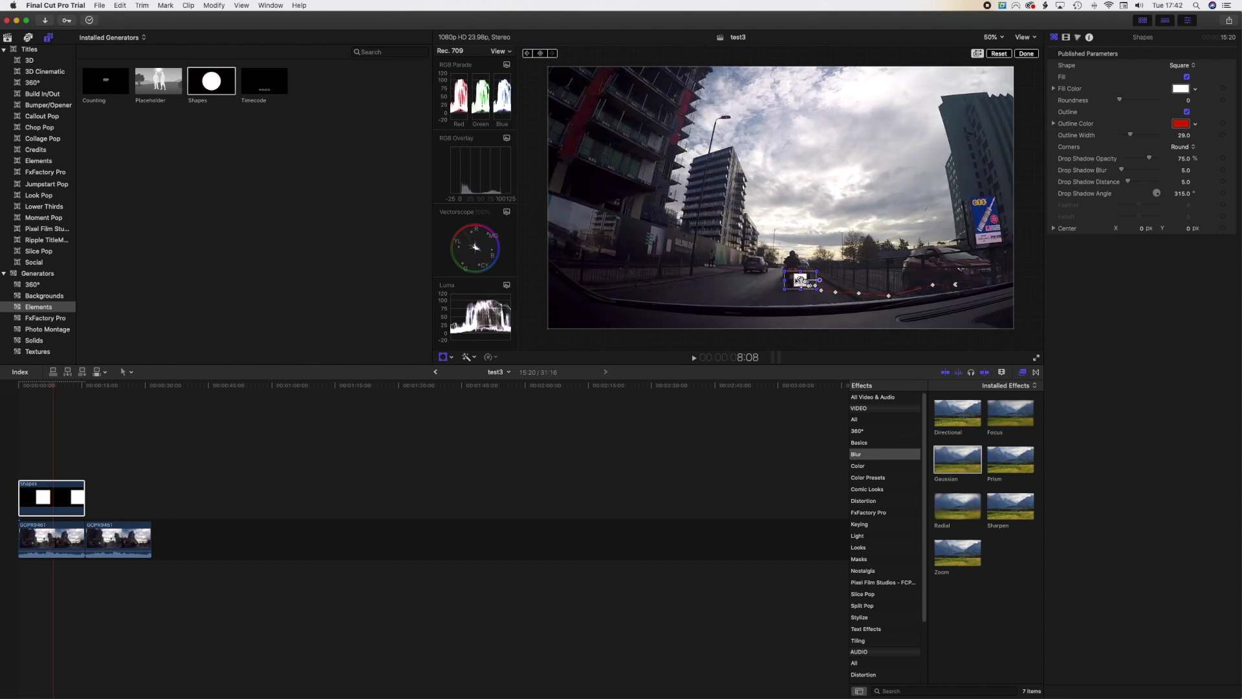
{"action": "left_click_drag", "start_coordinate": [801, 280], "coordinate": [793, 280]}
{"action": "key", "text": "shift+Right"}
{"action": "key", "text": "shift+Right"}
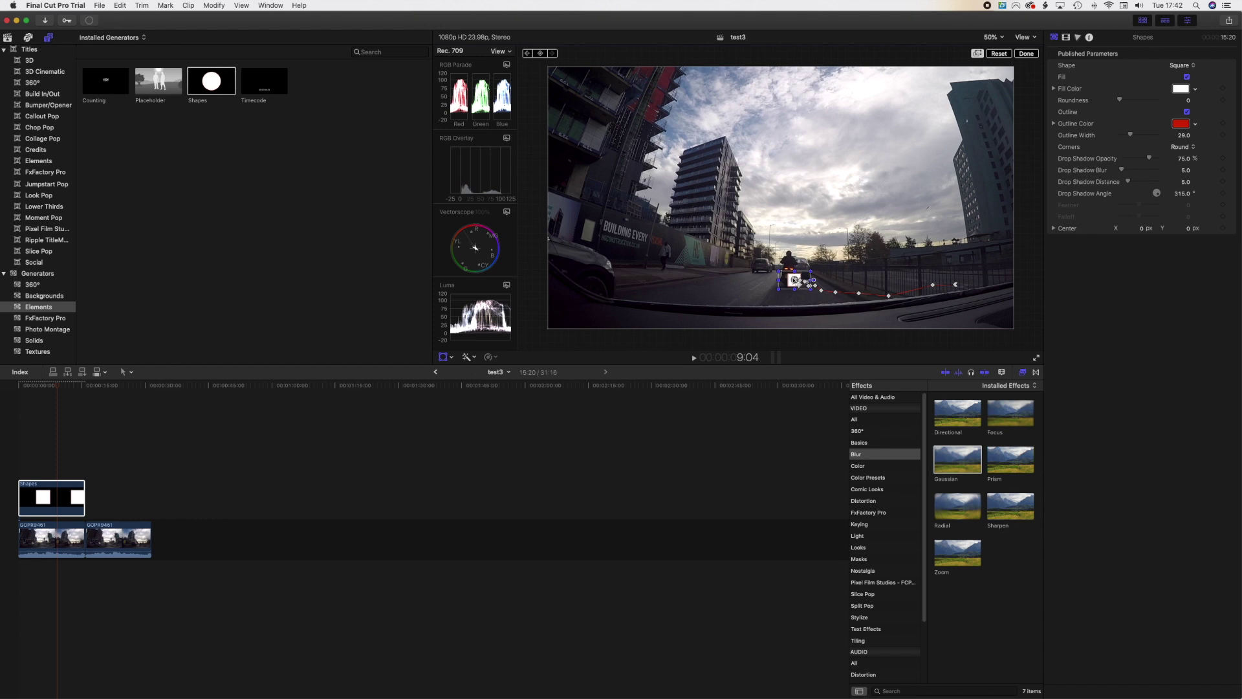
{"action": "left_click_drag", "start_coordinate": [794, 279], "coordinate": [790, 278]}
{"action": "key", "text": "shift+Right"}
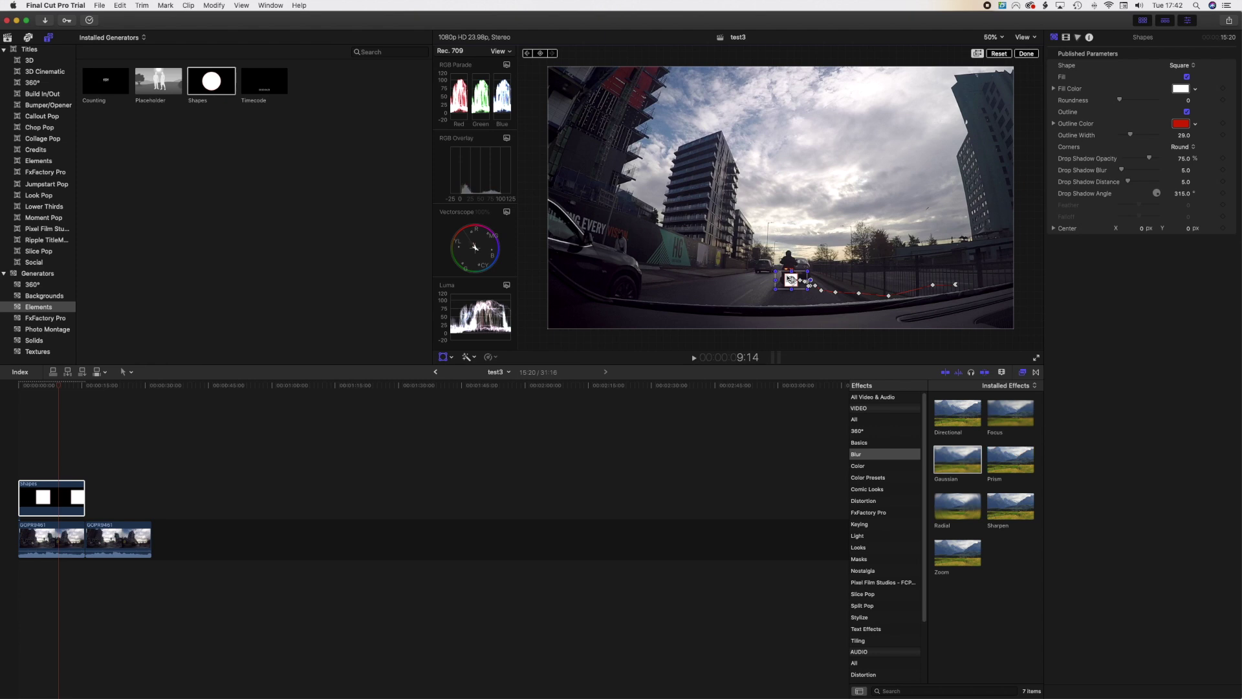
{"action": "key", "text": "shift+Right"}
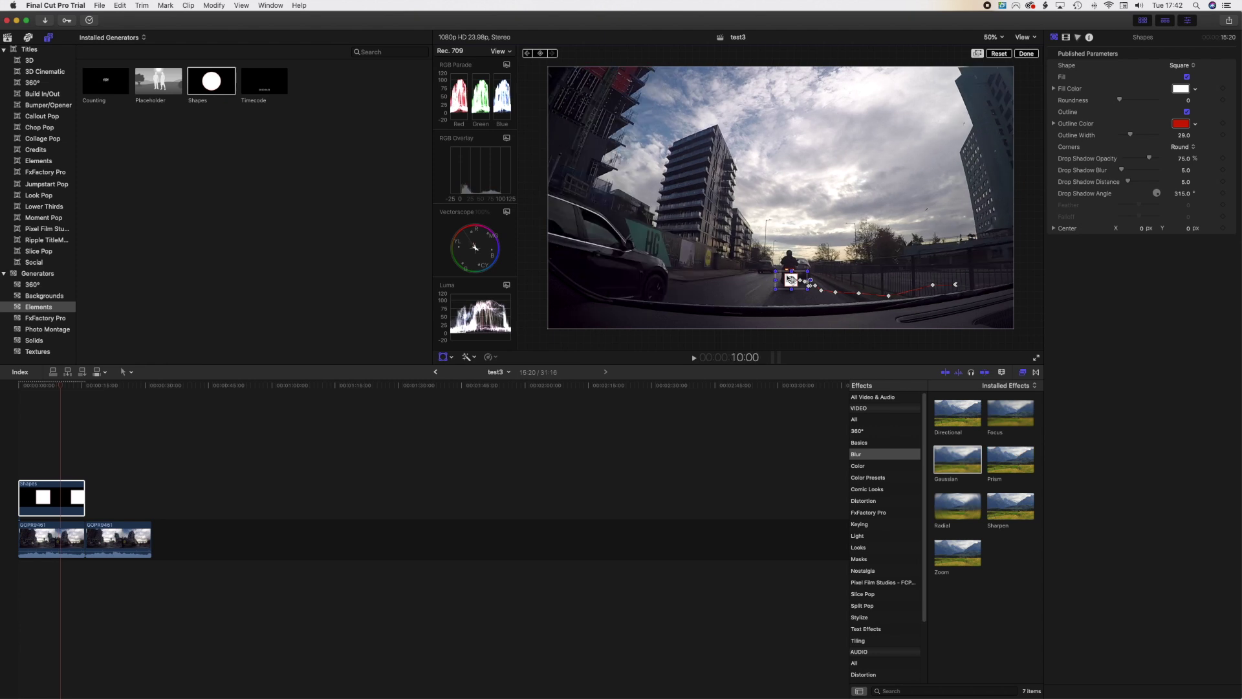
{"action": "key", "text": "shift+Right"}
{"action": "key", "text": "shift+Right"}
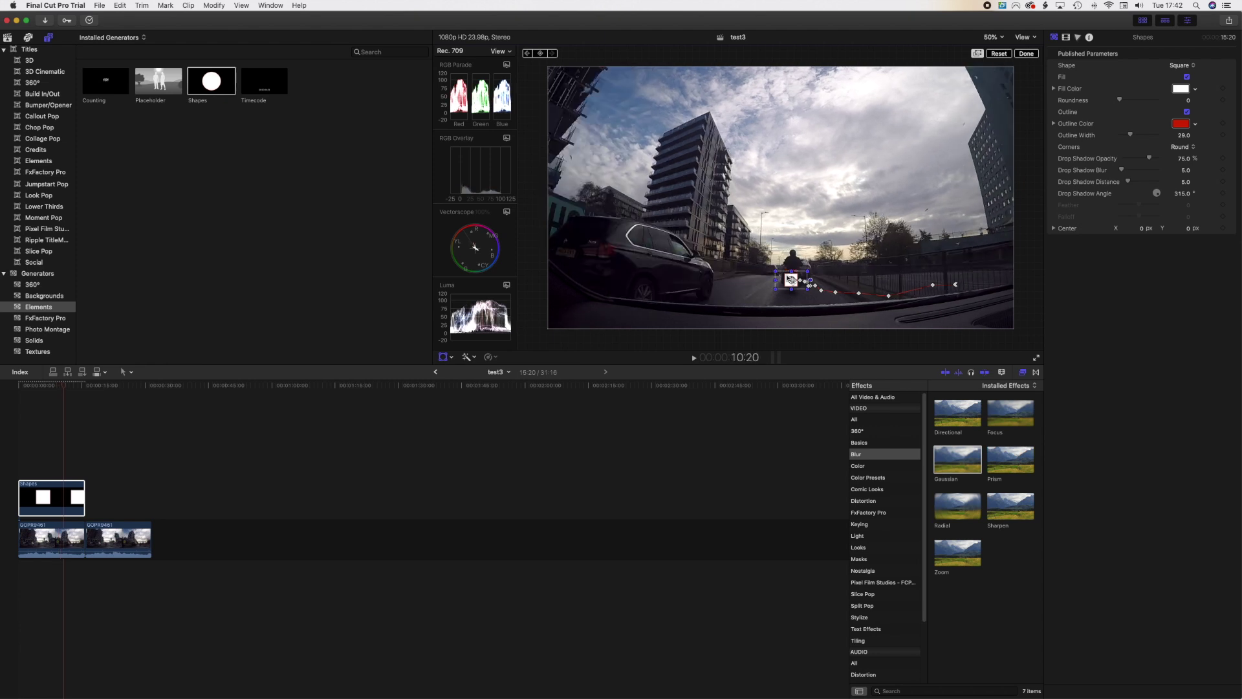
{"action": "key", "text": "shift+Right"}
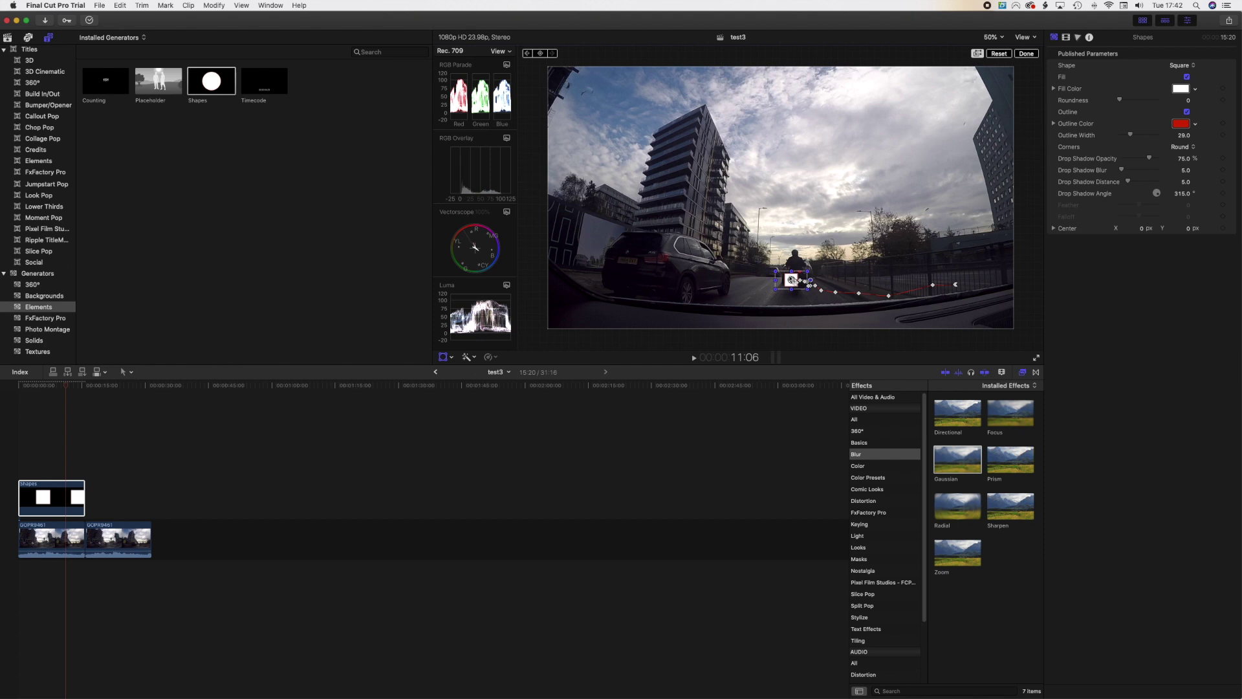
{"action": "left_click_drag", "start_coordinate": [791, 279], "coordinate": [797, 278]}
{"action": "key", "text": "shift+Right"}
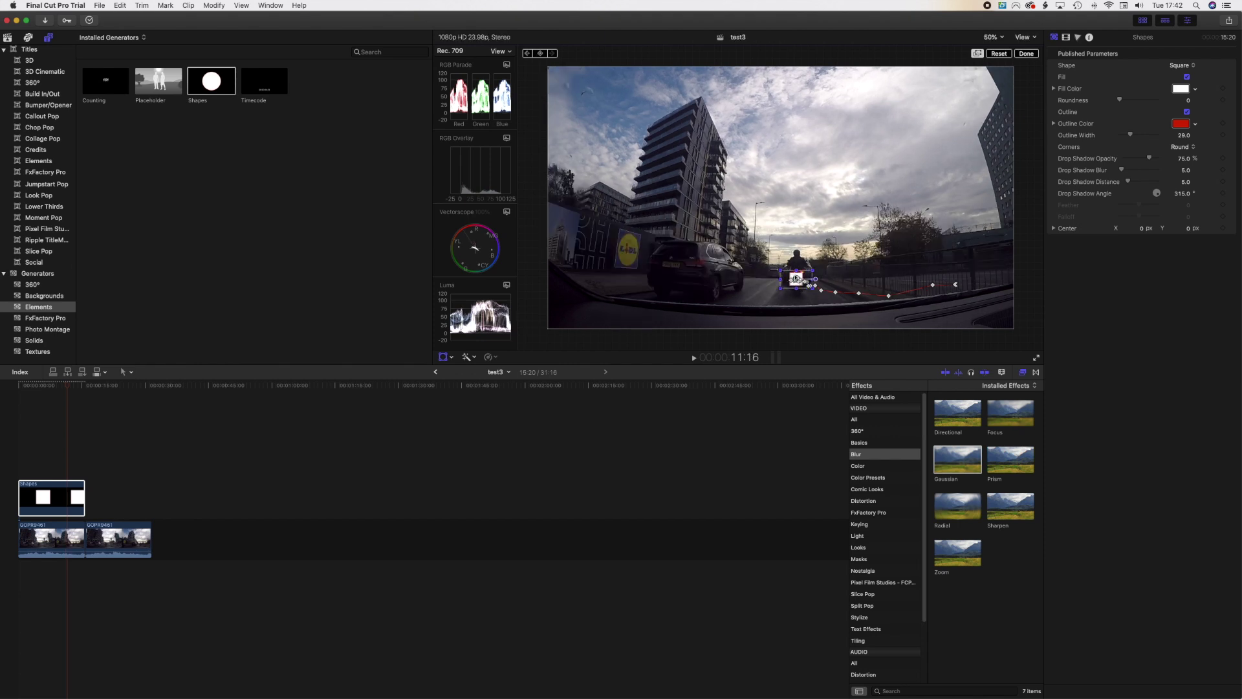
Finish keyframing the square along the plate through to about 15:10.
{"action": "key", "text": "shift+Right"}
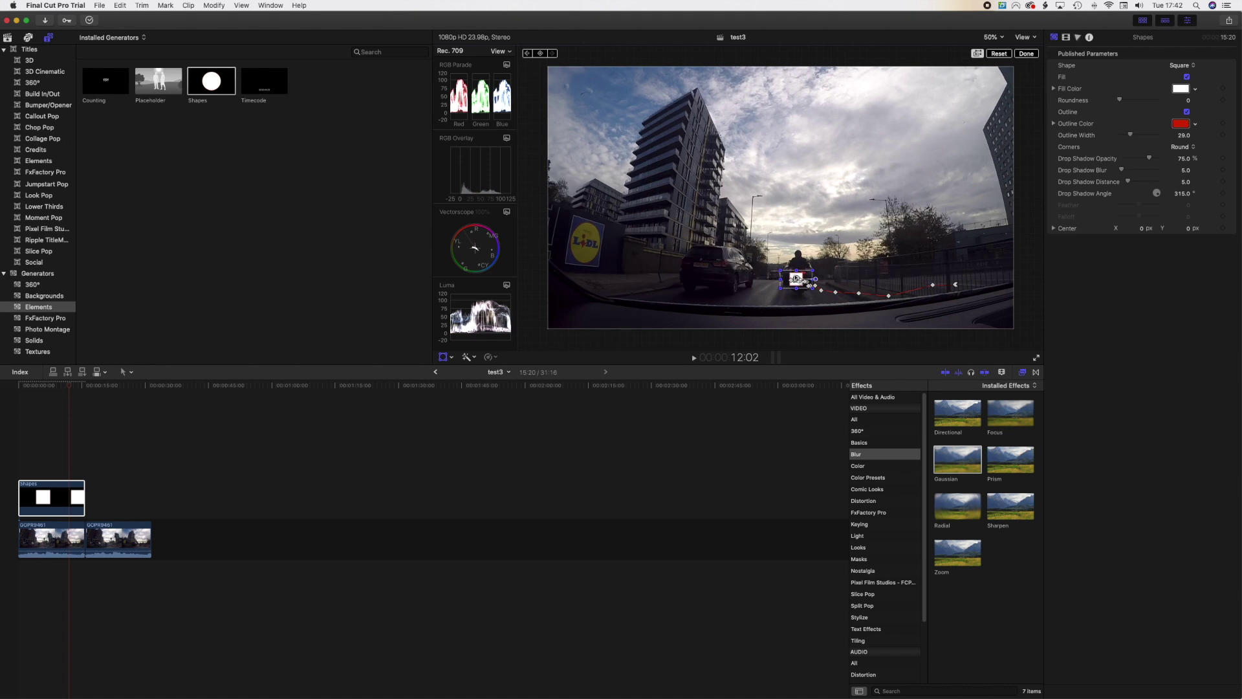
{"action": "left_click_drag", "start_coordinate": [796, 278], "coordinate": [800, 280]}
{"action": "key", "text": "shift+Right"}
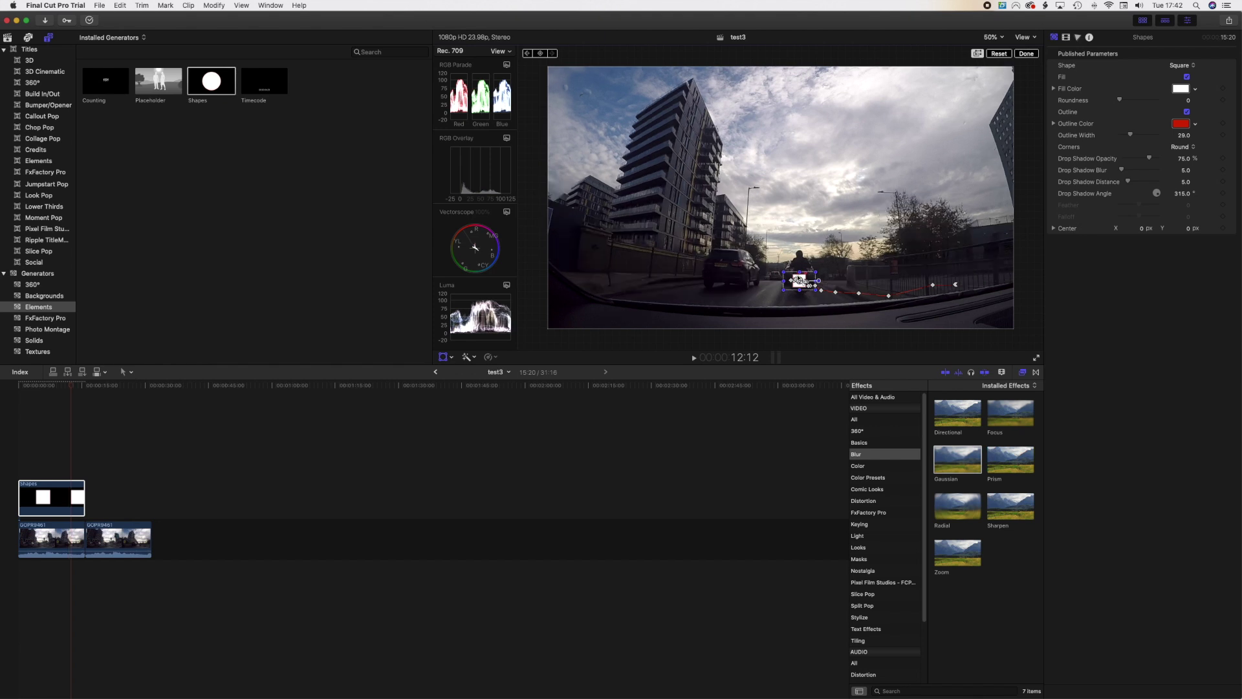
{"action": "key", "text": "shift+Right"}
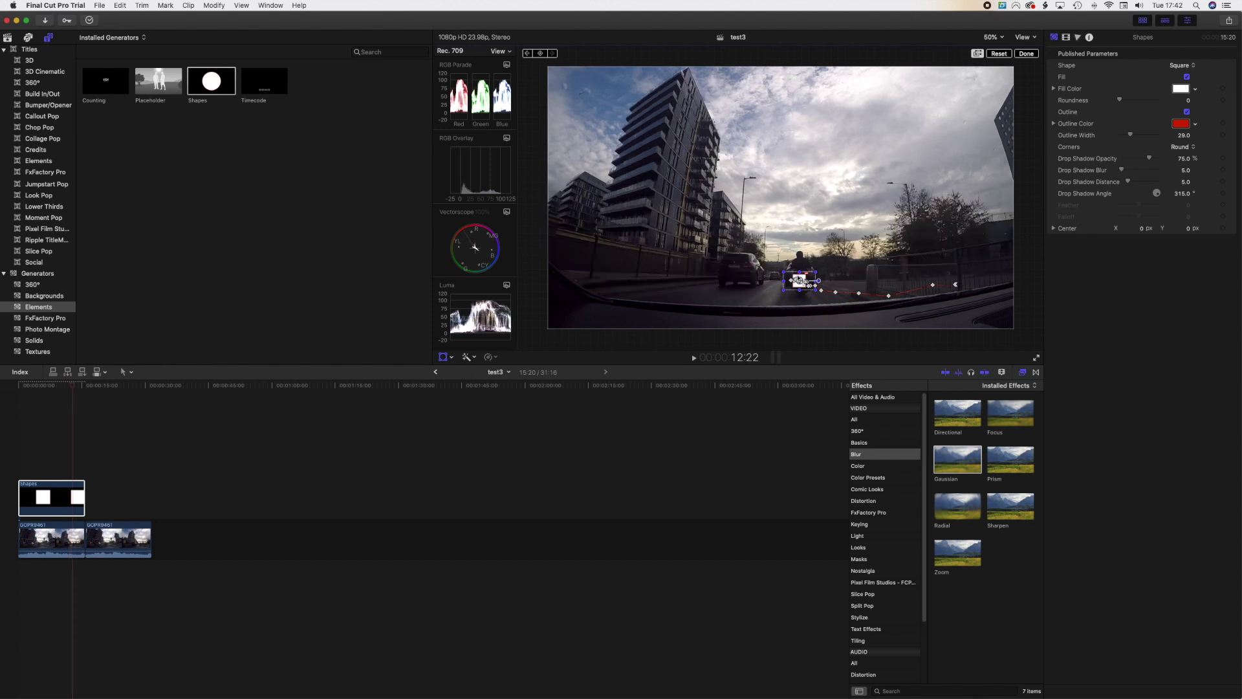
{"action": "key", "text": "shift+Right"}
{"action": "key", "text": "shift+Right"}
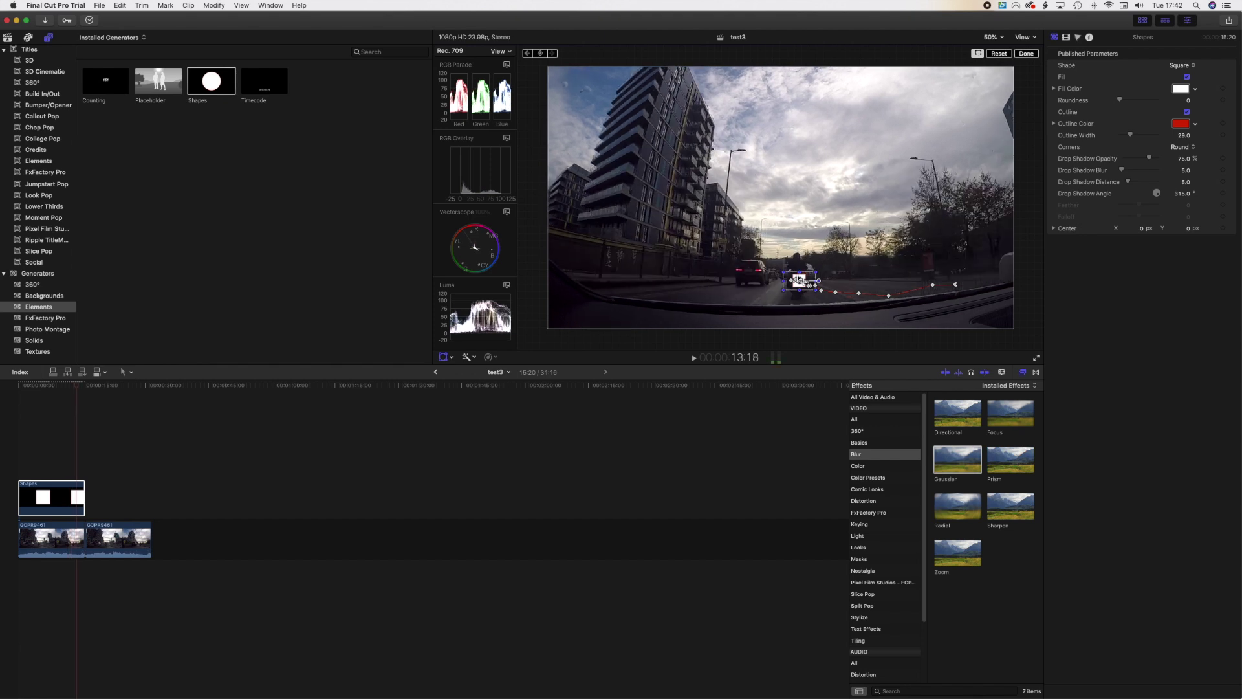
{"action": "key", "text": "shift+Right"}
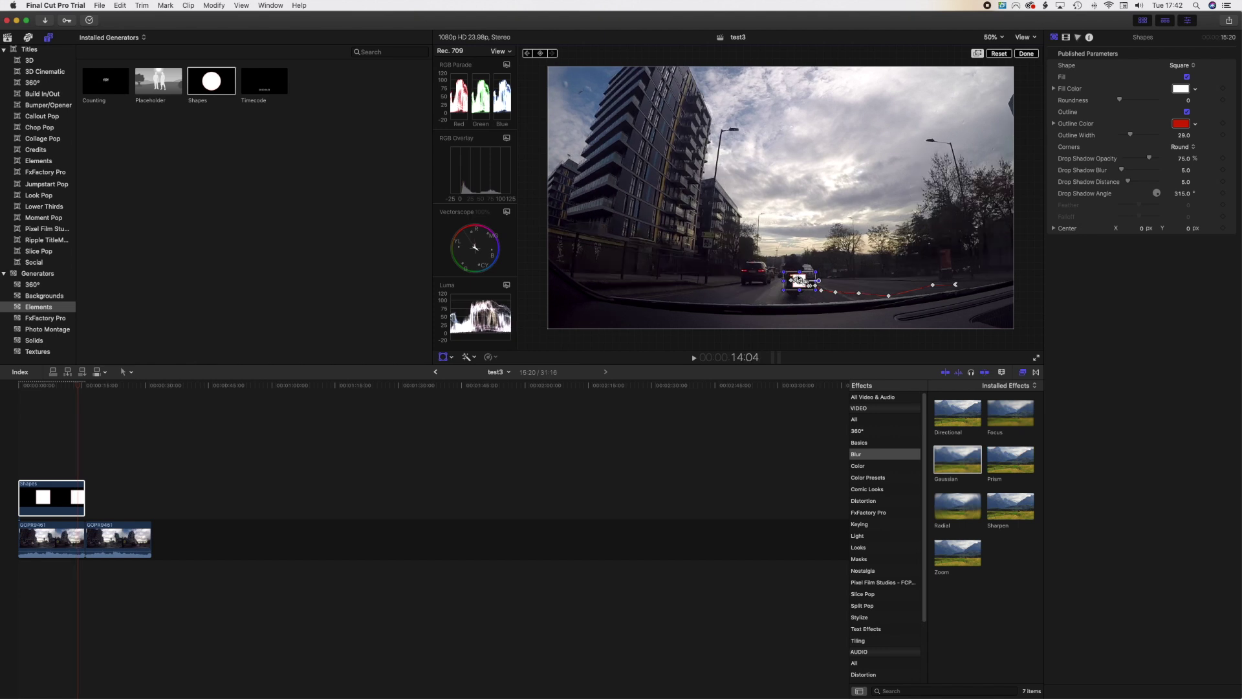
{"action": "key", "text": "shift+Right"}
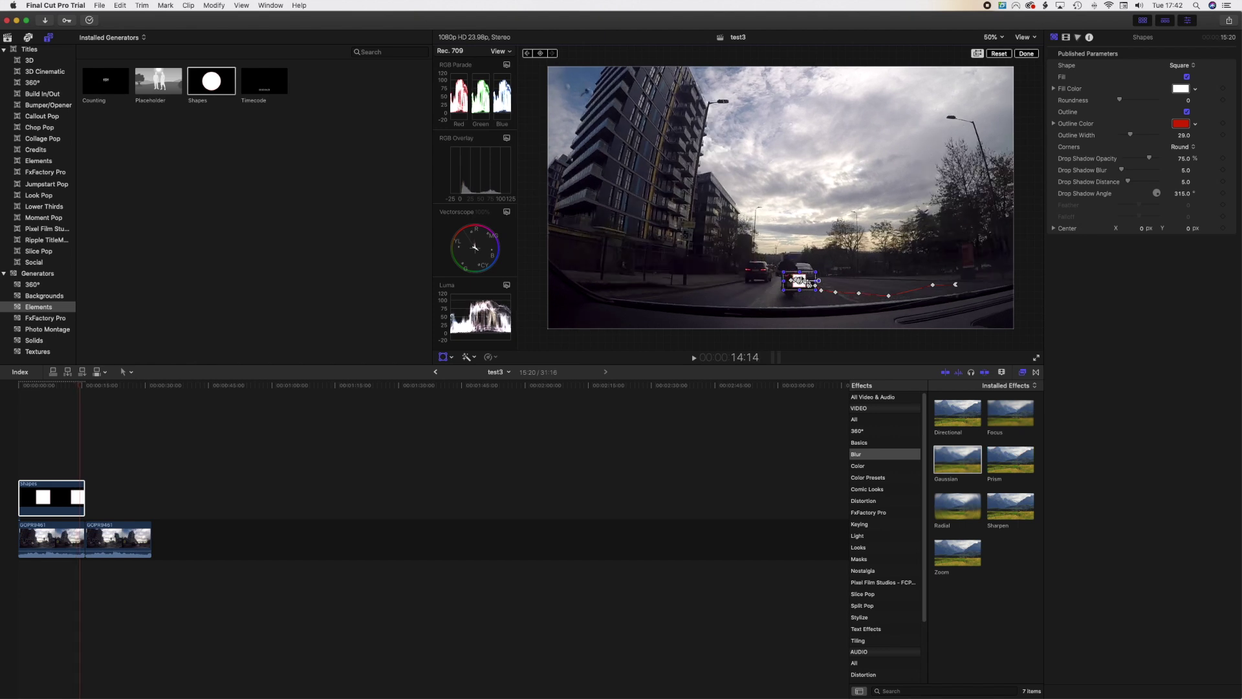
{"action": "left_click_drag", "start_coordinate": [800, 278], "coordinate": [794, 279]}
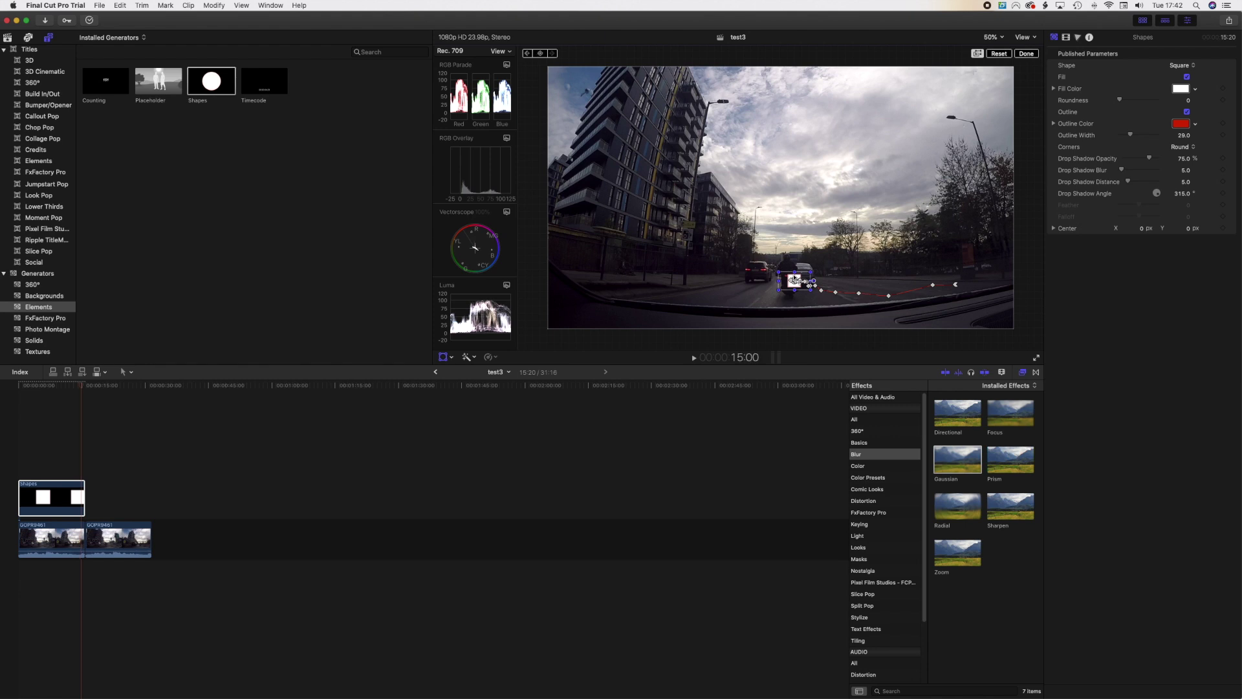
{"action": "key", "text": "shift+Right"}
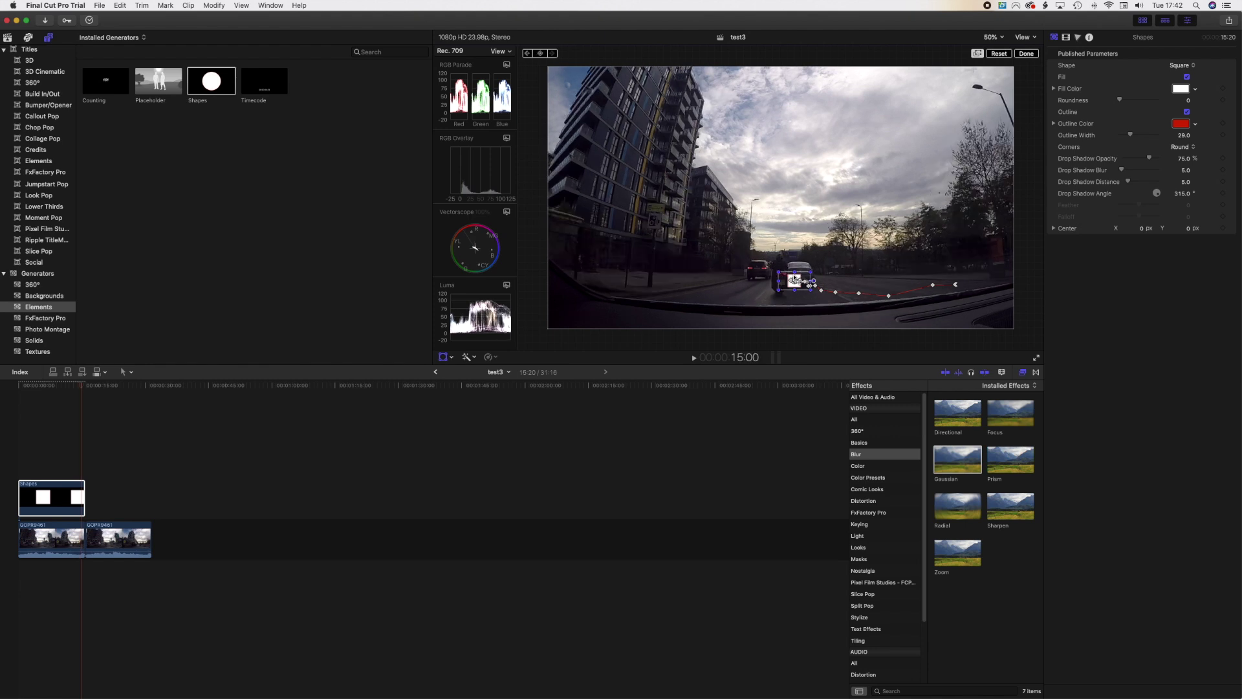
{"action": "left_click_drag", "start_coordinate": [795, 280], "coordinate": [782, 280]}
{"action": "key", "text": "shift+Right"}
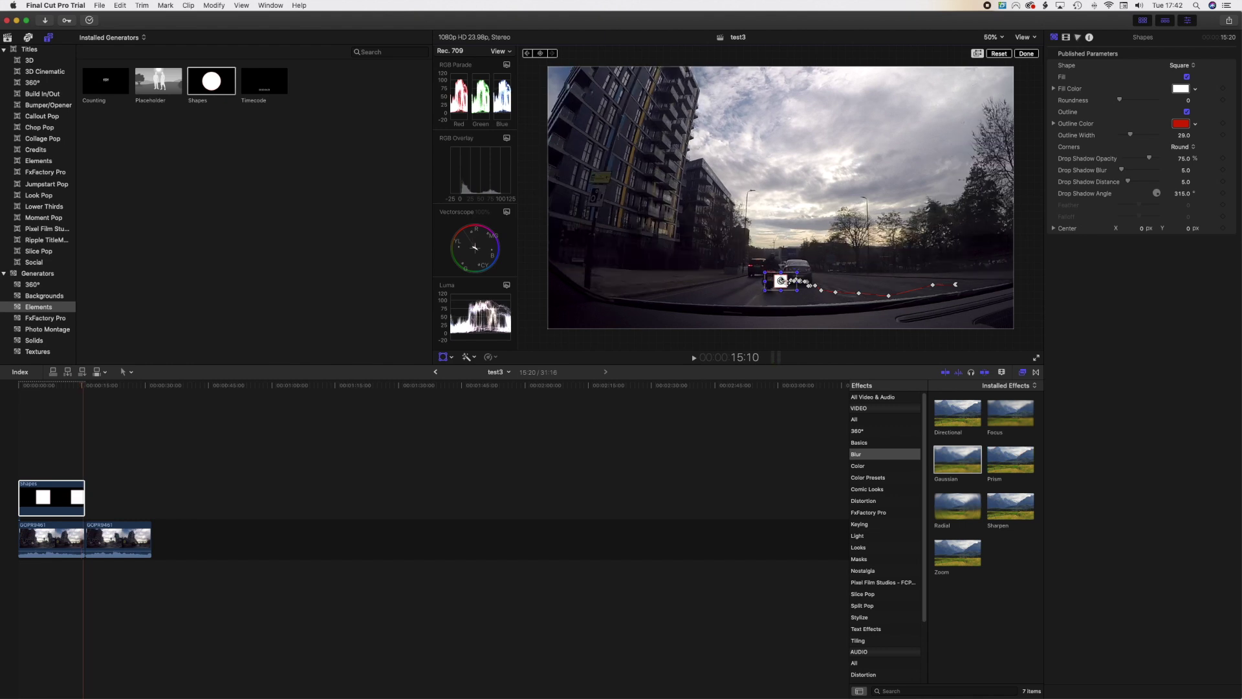
{"action": "left_click_drag", "start_coordinate": [779, 282], "coordinate": [775, 282]}
{"action": "key", "text": "shift+Right"}
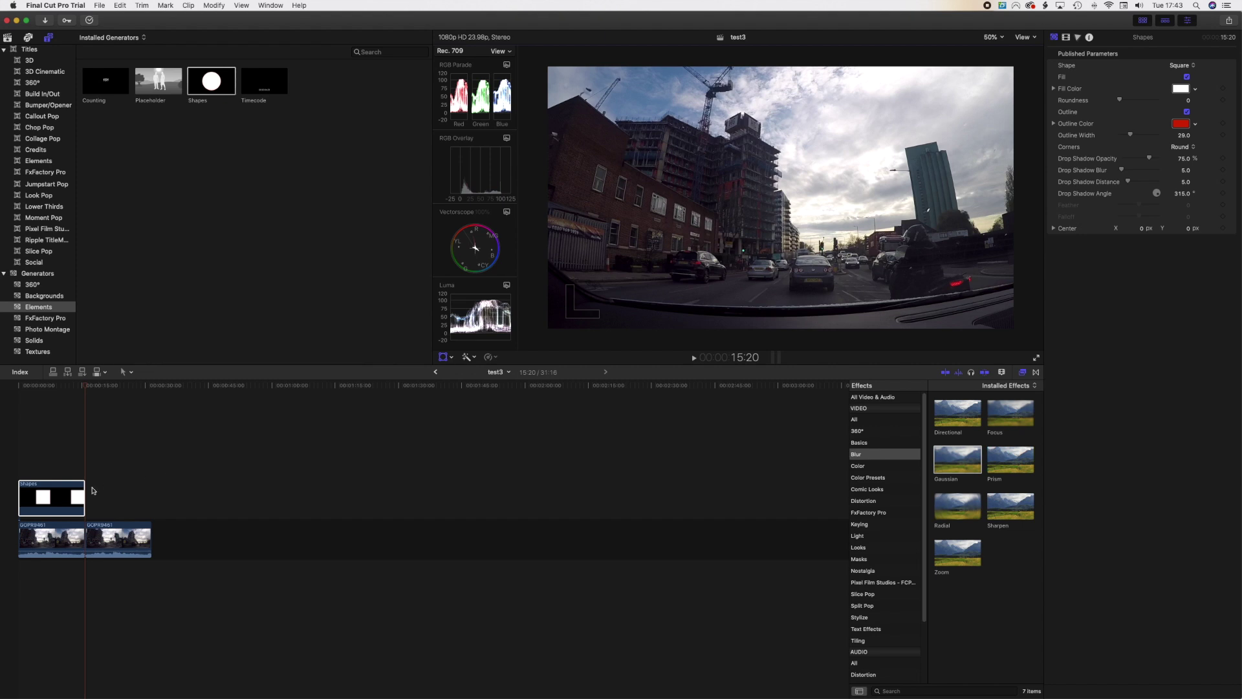
{"action": "left_click", "coordinate": [72, 498]}
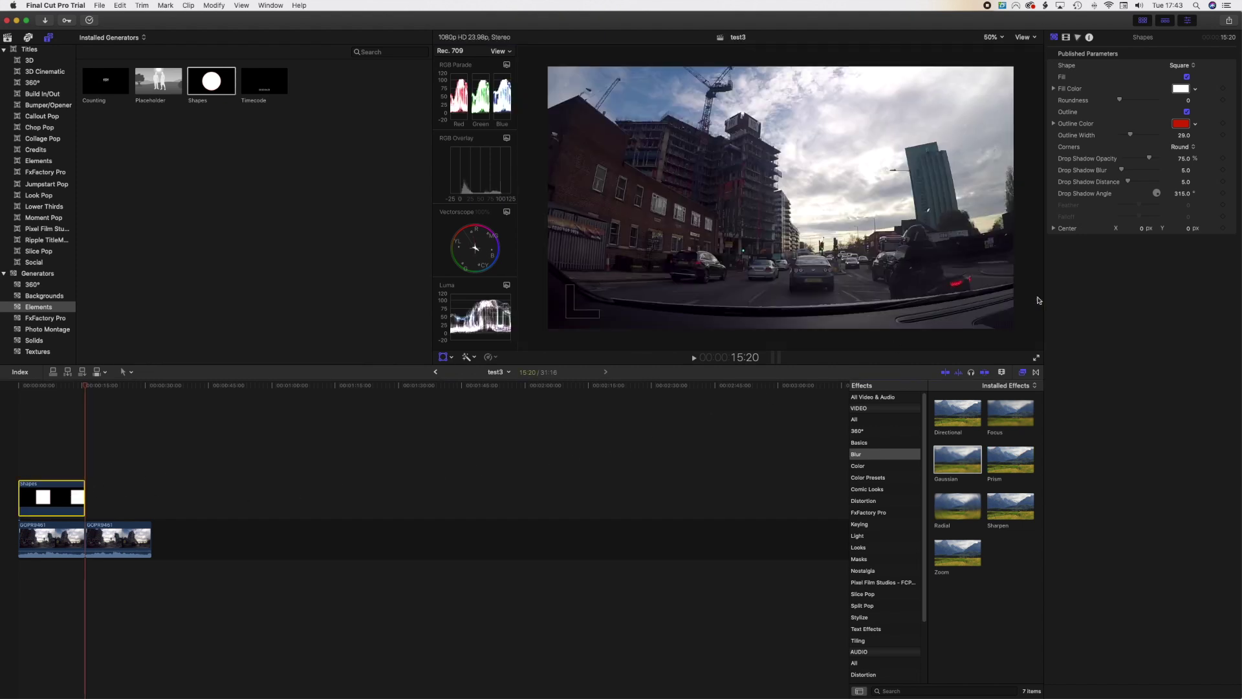
Set the Shapes clip's Blend Mode to Stencil Luma in the Video inspector.
{"action": "left_click", "coordinate": [1066, 38]}
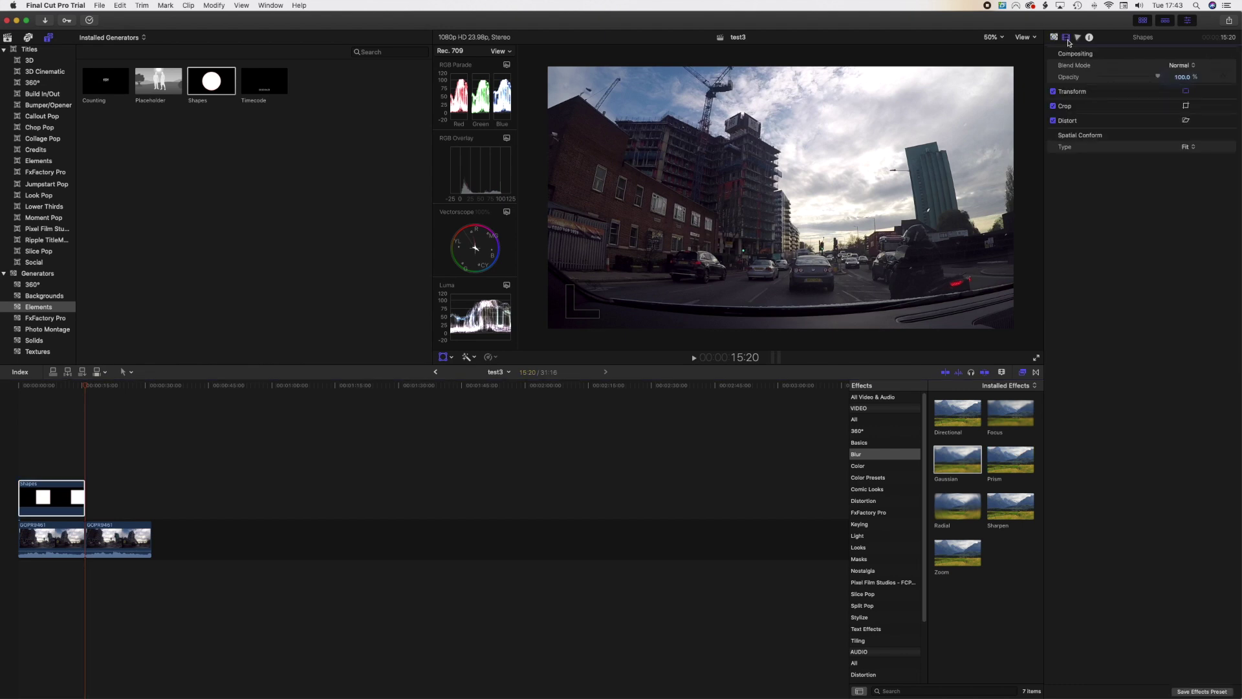
{"action": "left_click", "coordinate": [1189, 67]}
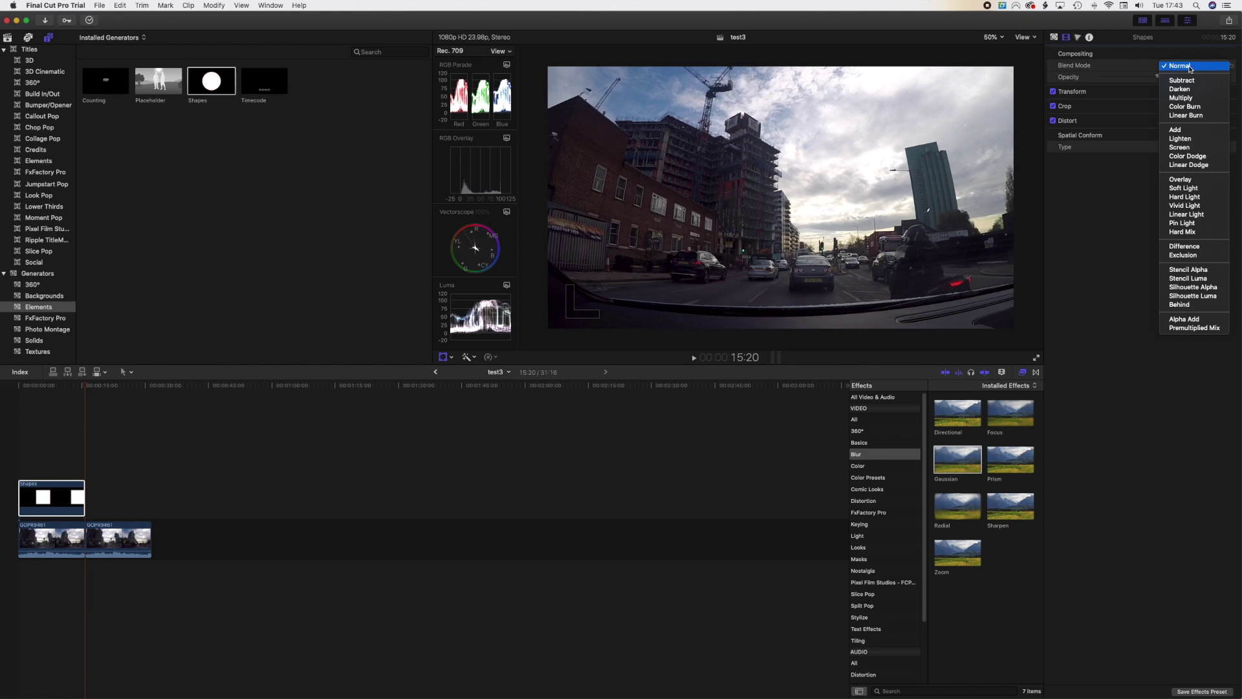
{"action": "left_click", "coordinate": [1202, 278]}
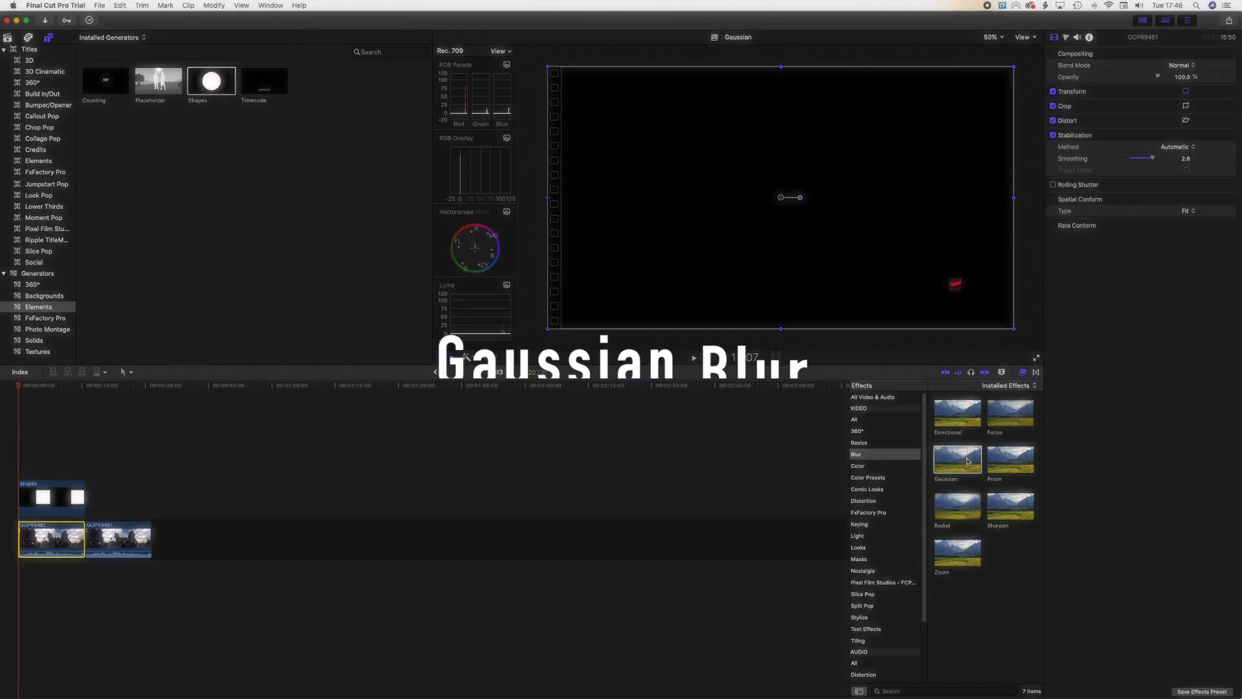
Apply a Gaussian blur (Amount 50) to the dashcam clip, then select it with the Shapes clip.
{"action": "left_click_drag", "start_coordinate": [957, 460], "coordinate": [129, 537]}
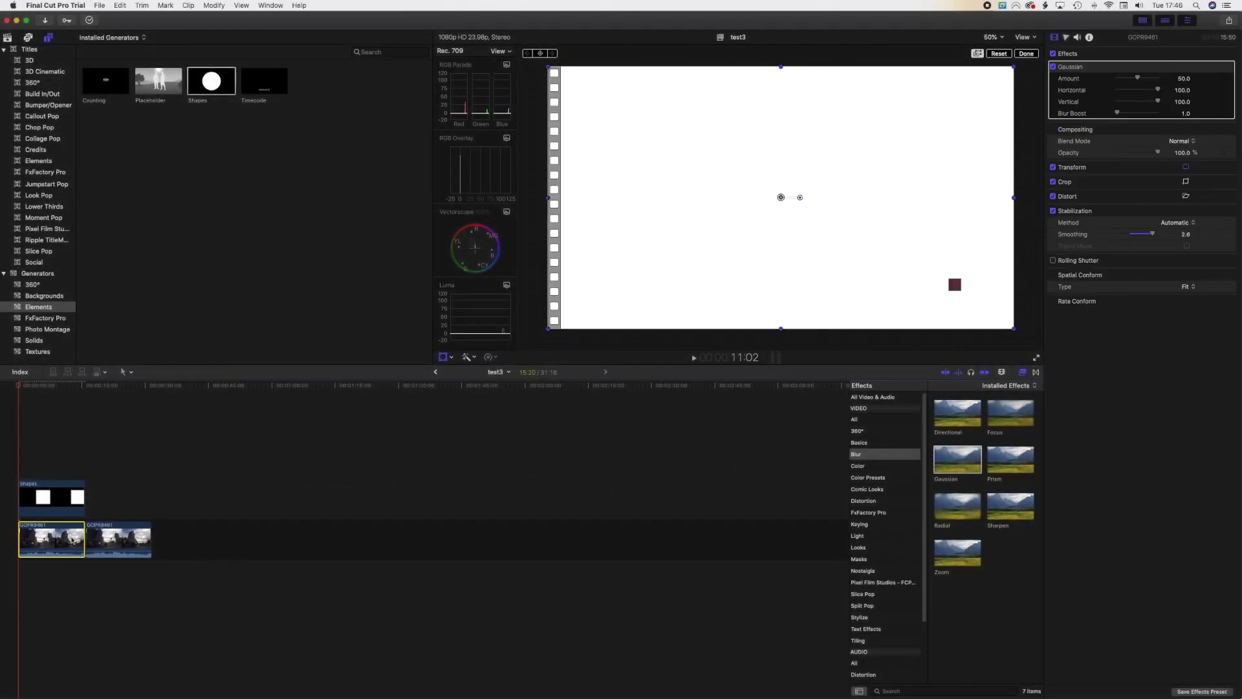
{"action": "left_click", "coordinate": [68, 569]}
{"action": "left_click_drag", "start_coordinate": [65, 571], "coordinate": [54, 495]}
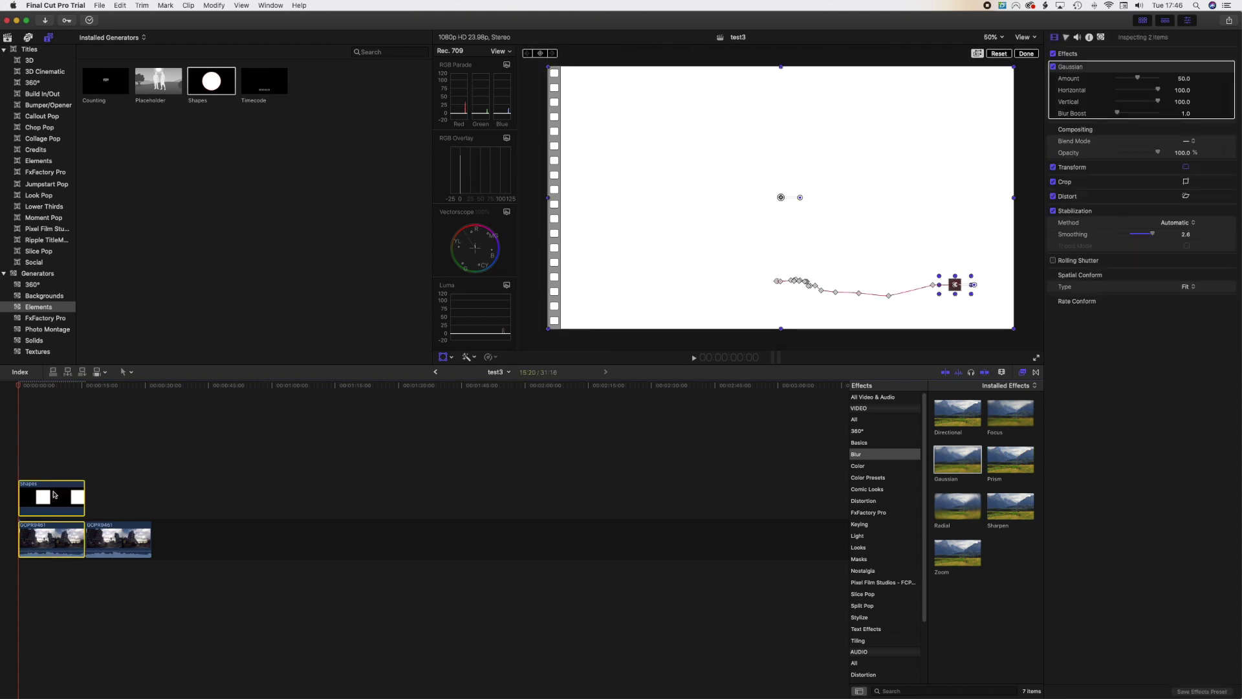
{"action": "right_click", "coordinate": [55, 495]}
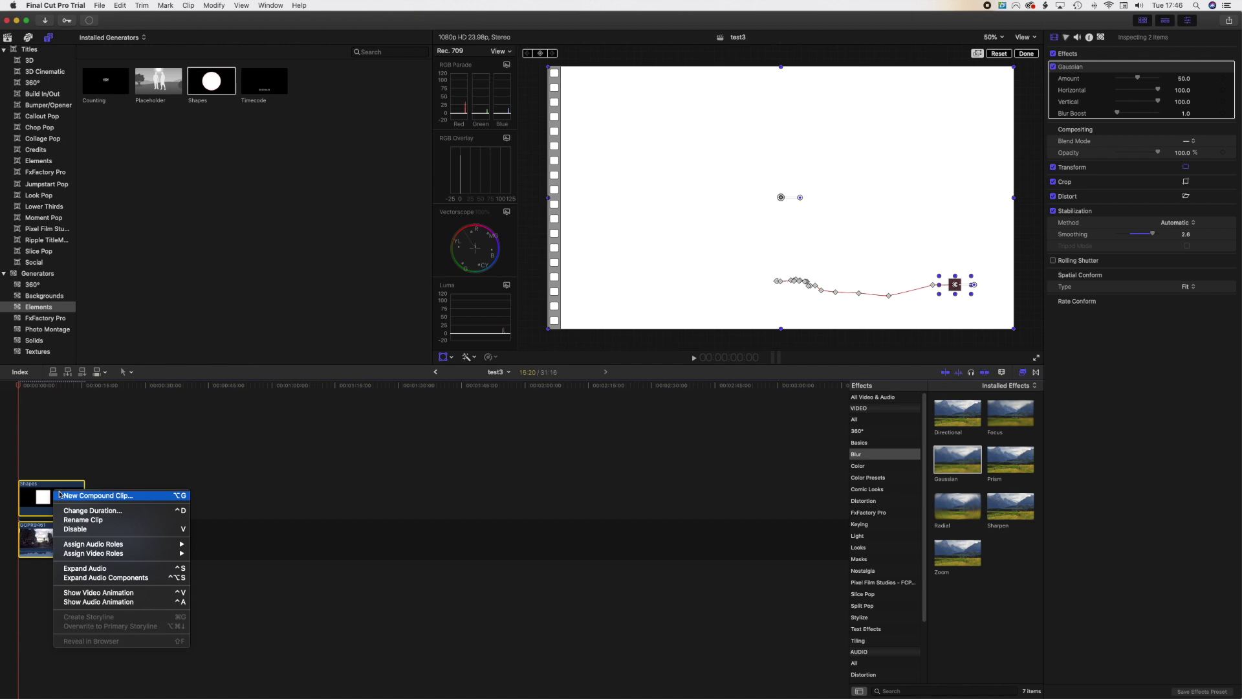
Make a new compound clip from the two selected clips, keeping the name test3 Clip.
{"action": "left_click", "coordinate": [97, 495]}
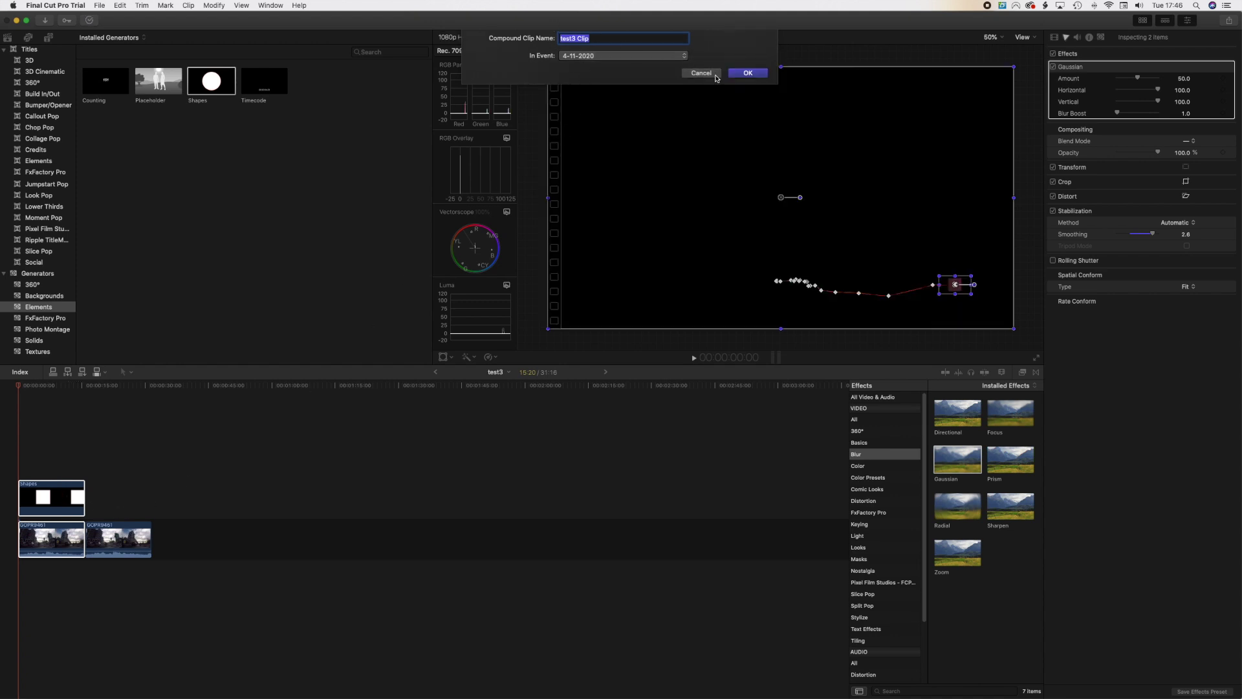
{"action": "left_click", "coordinate": [747, 73]}
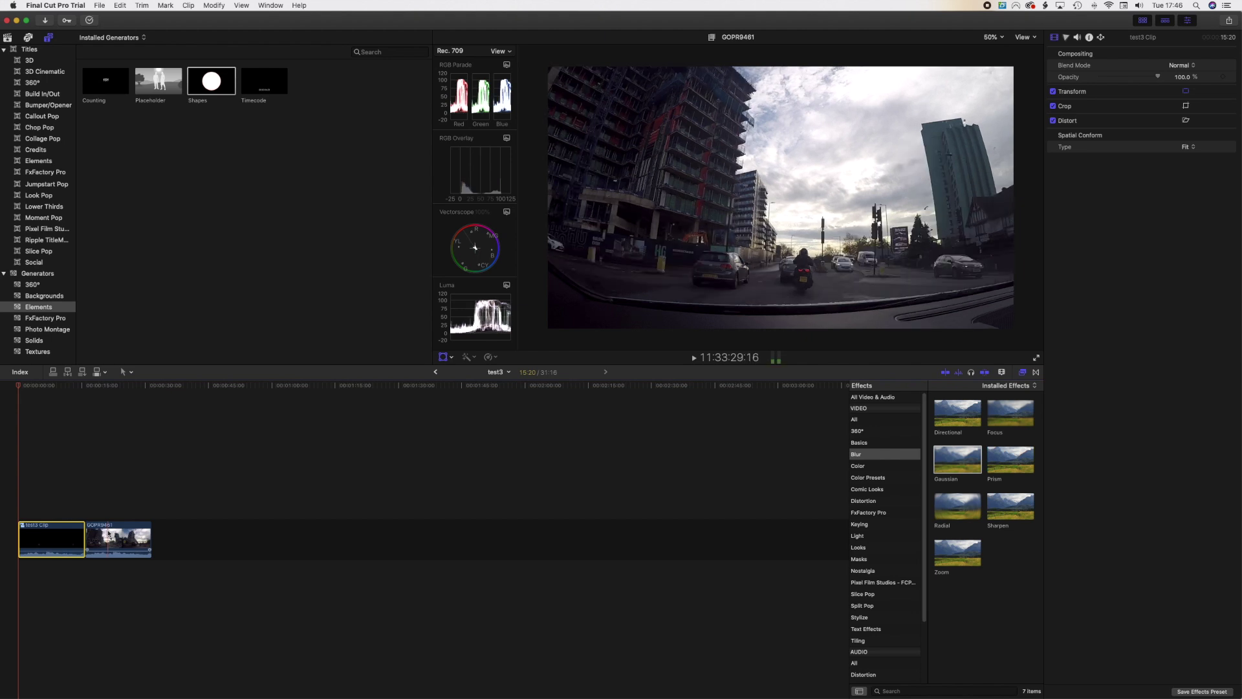
Place the unblurred GOPR9461 clip at the timeline start, directly below the test3 Clip compound.
{"action": "left_click_drag", "start_coordinate": [106, 534], "coordinate": [34, 567]}
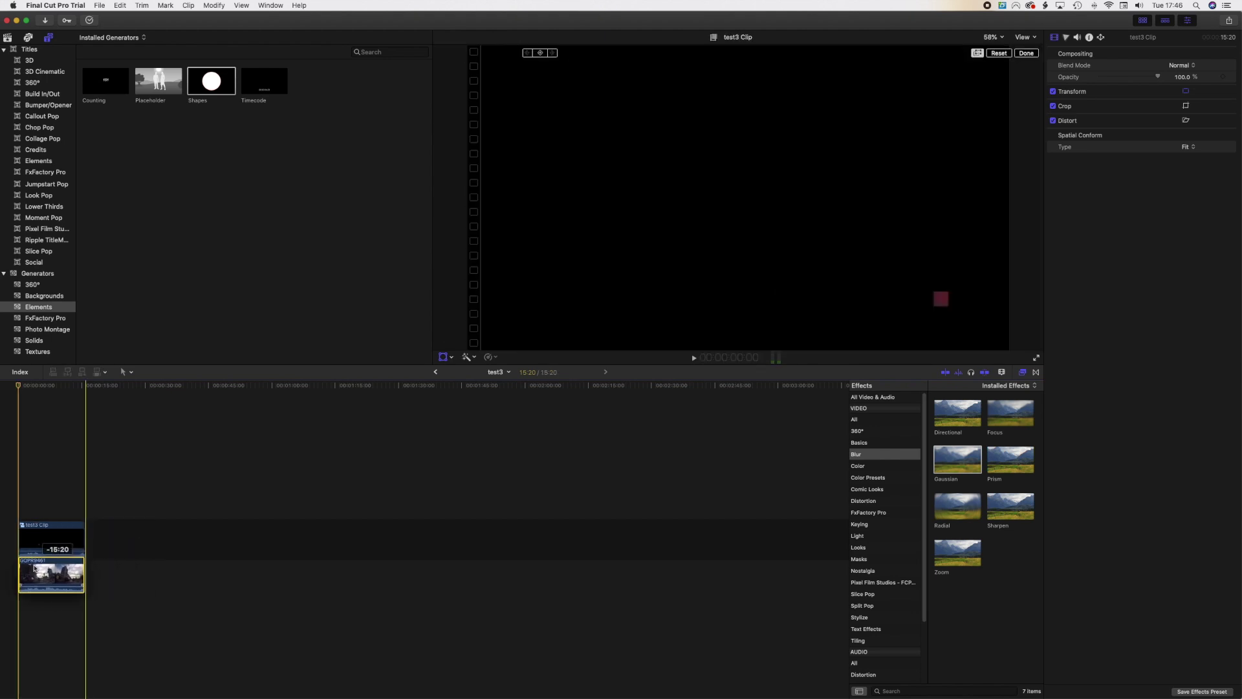
{"action": "key", "text": "super+7"}
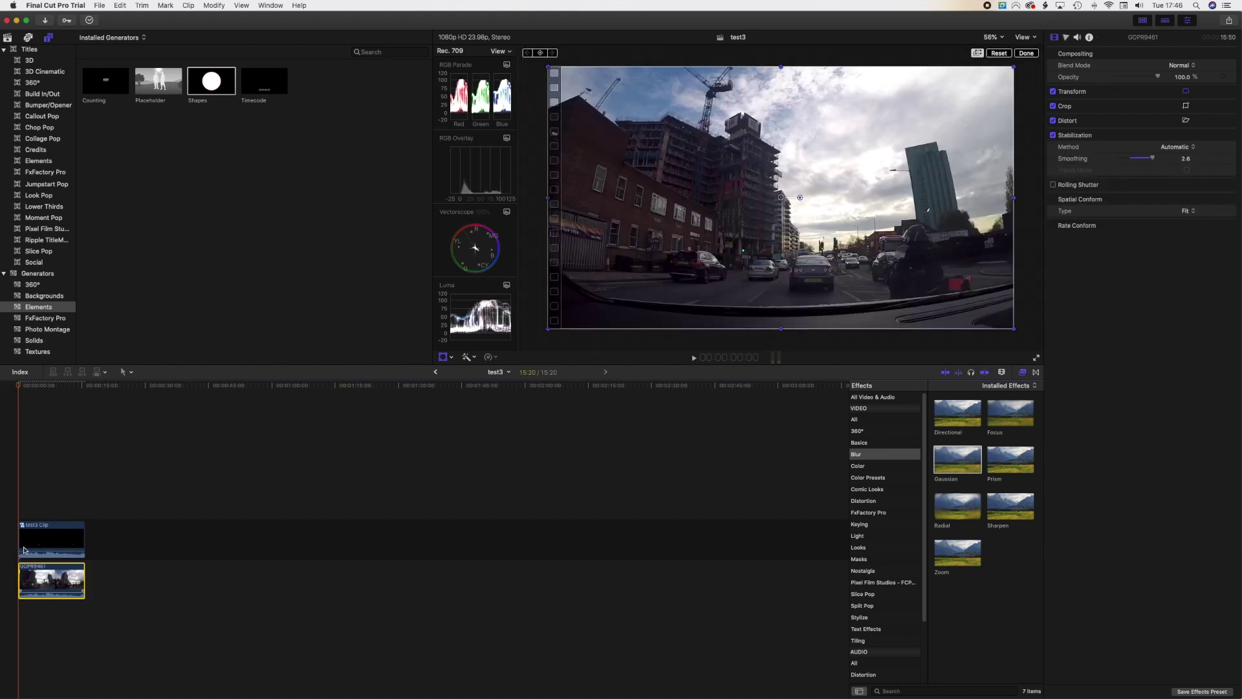
{"action": "left_click", "coordinate": [20, 508]}
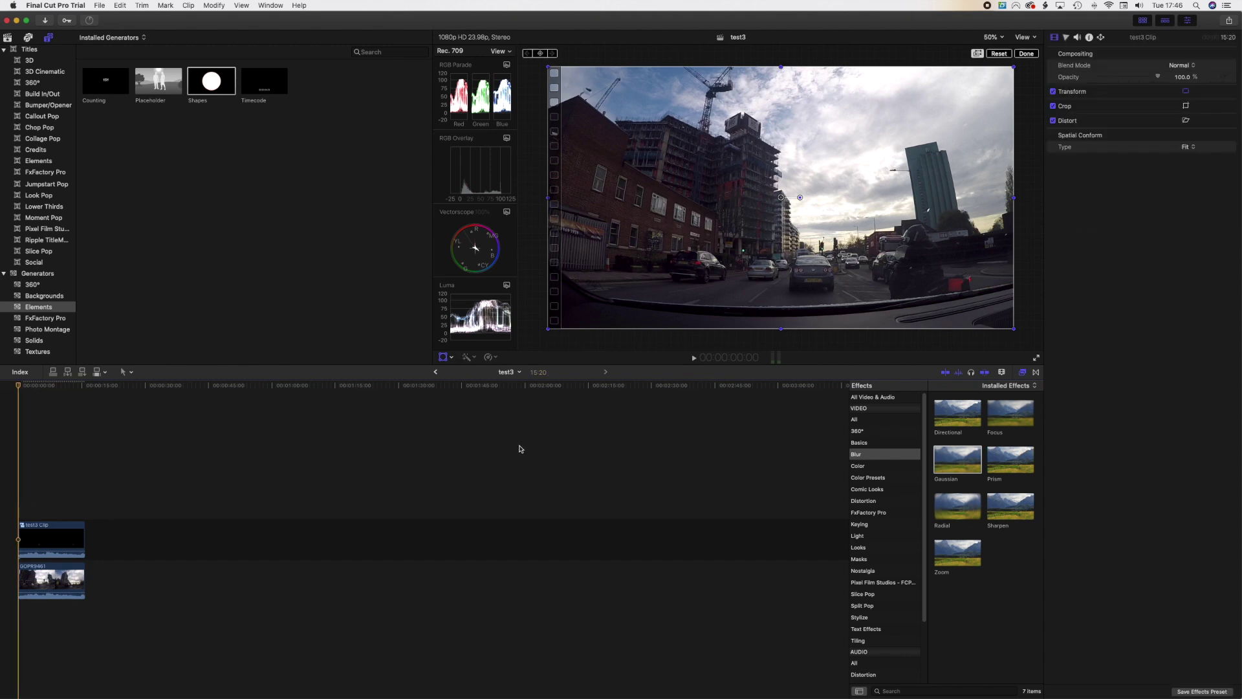
{"action": "left_click", "coordinate": [693, 359]}
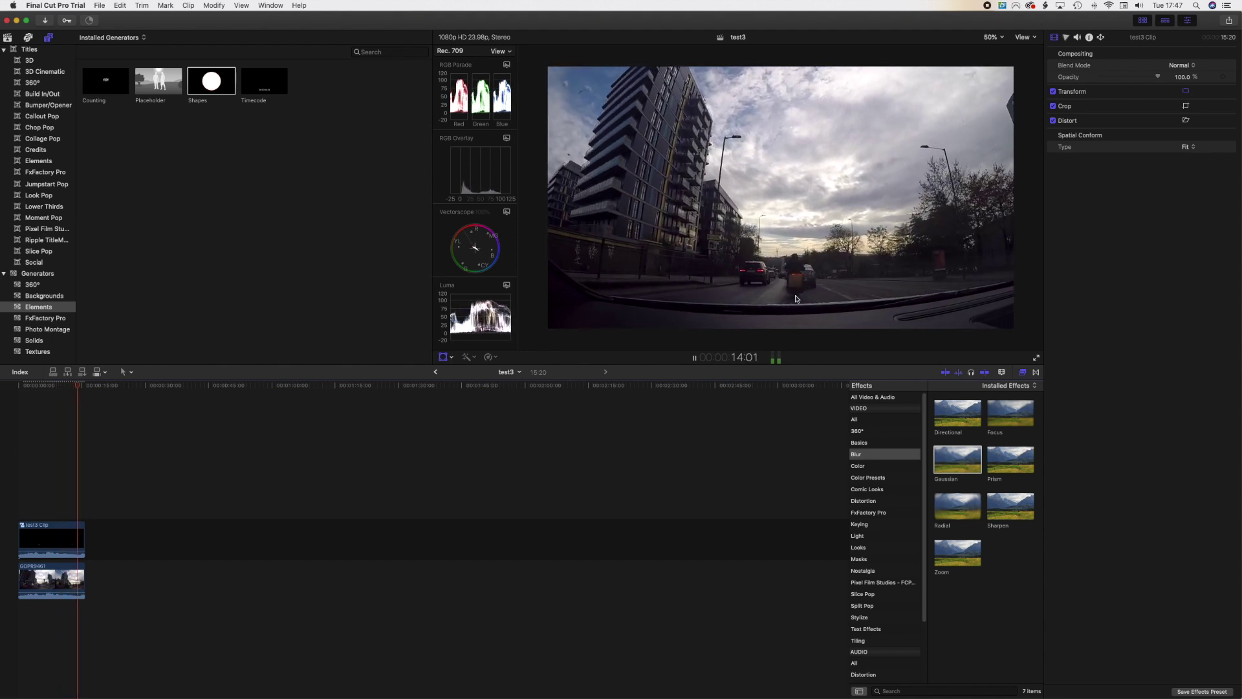
{"action": "key", "text": "shift+t"}
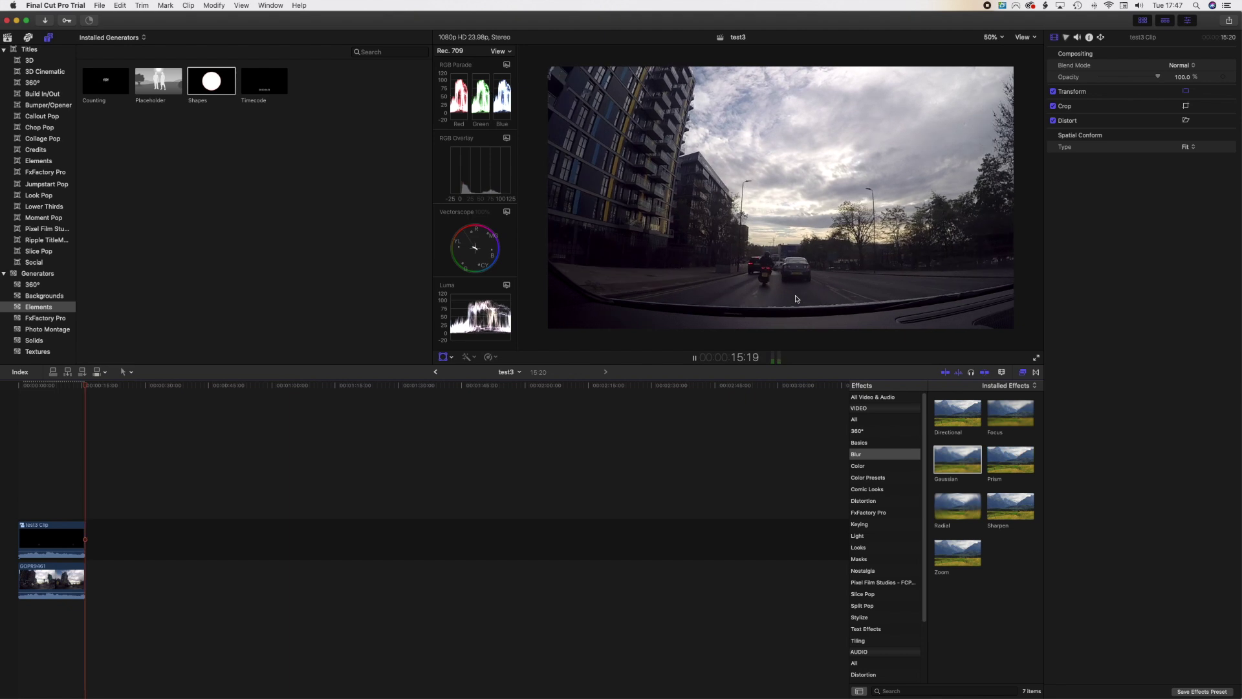